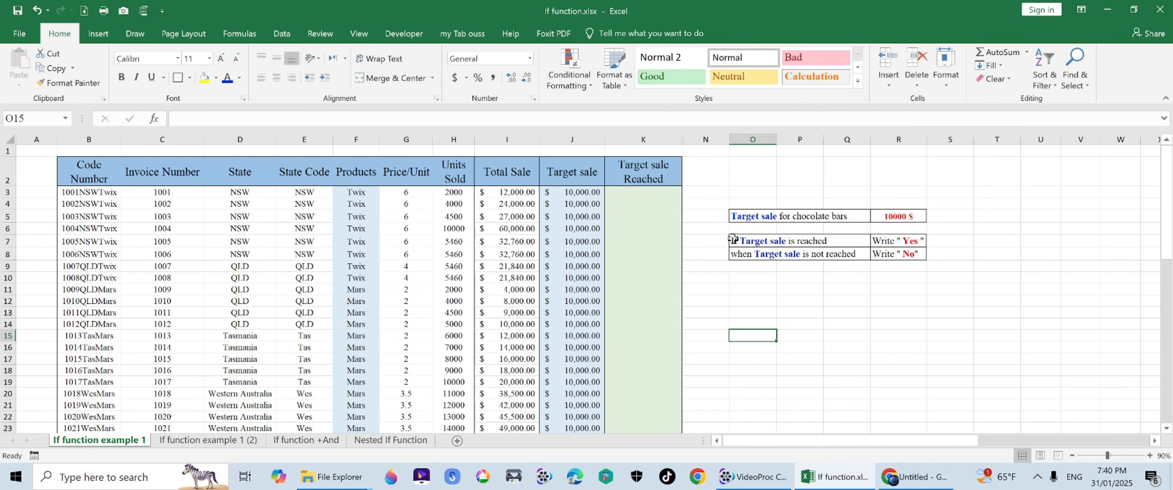
# - Examine the sales table's Products, Units Sold, Total Sale, Target sale and empty Target sale Reached columns through the last rows
pyautogui.click(454, 192)
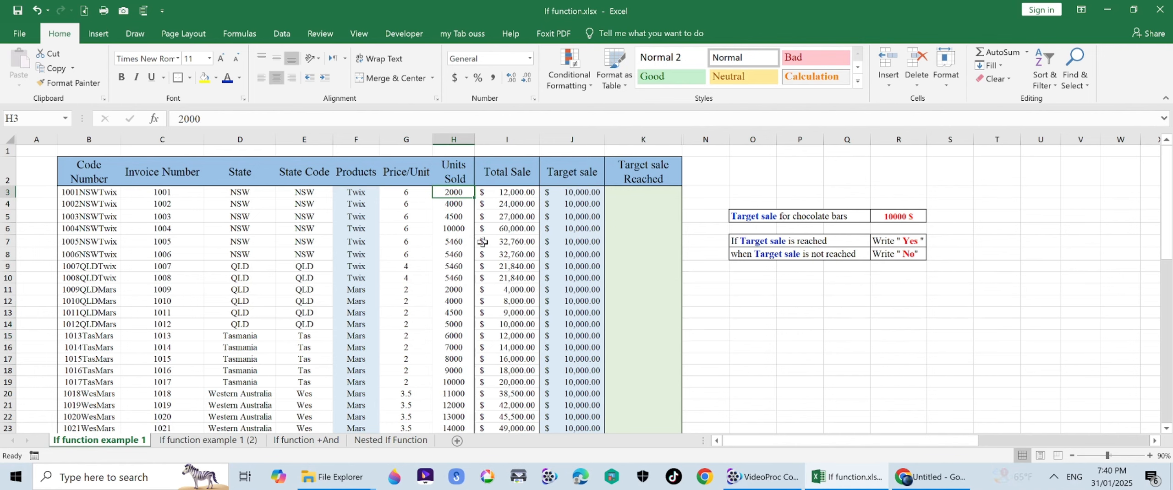
pyautogui.click(486, 205)
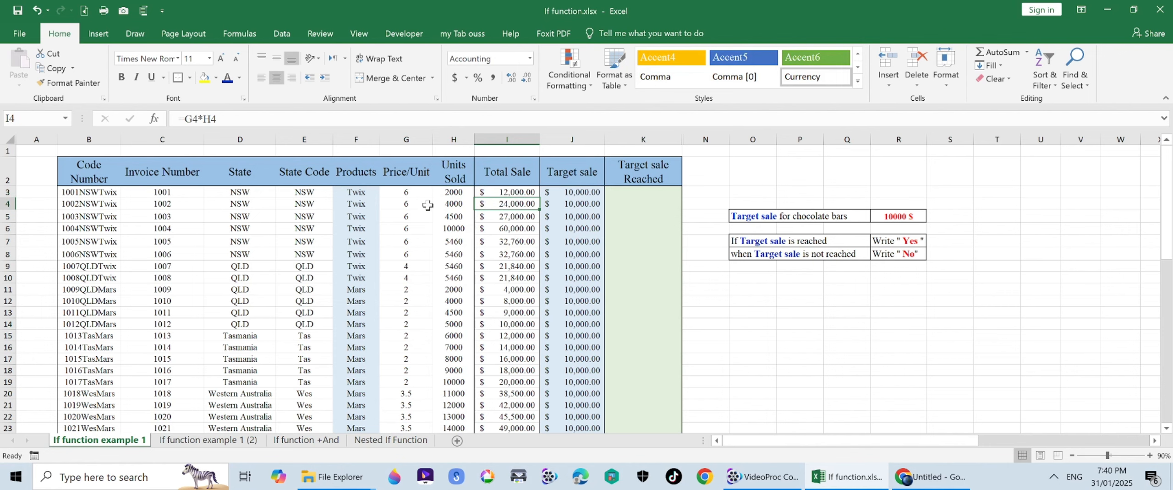
pyautogui.click(371, 201)
pyautogui.click(371, 324)
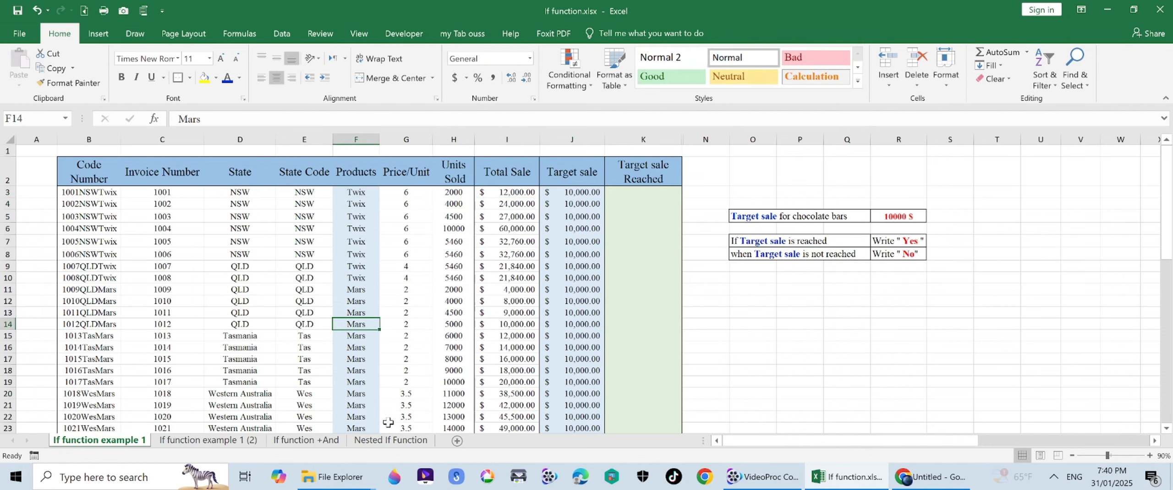
pyautogui.scroll(-4, 355, 306)
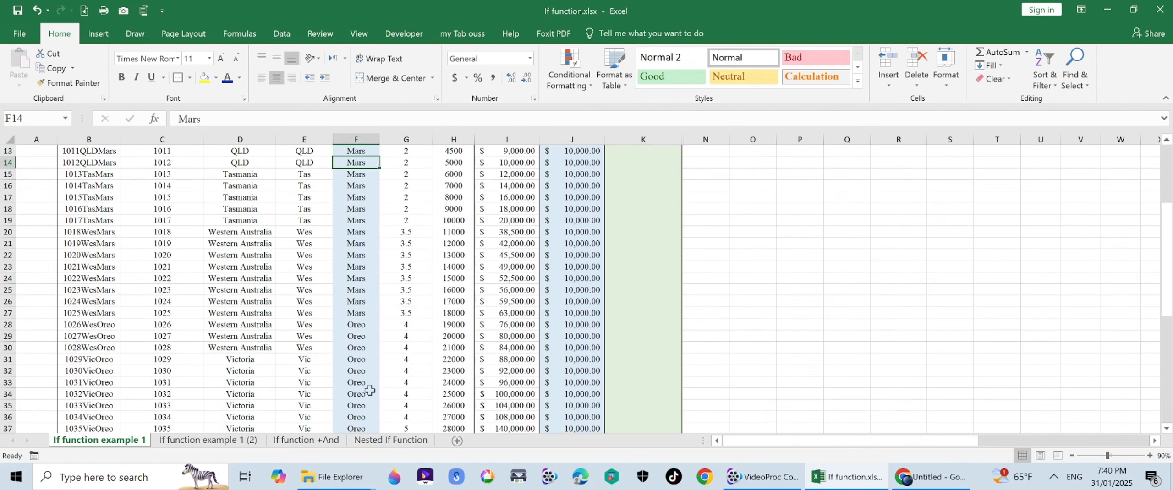
pyautogui.scroll(4, 370, 391)
pyautogui.scroll(-14, 370, 391)
pyautogui.scroll(14, 373, 389)
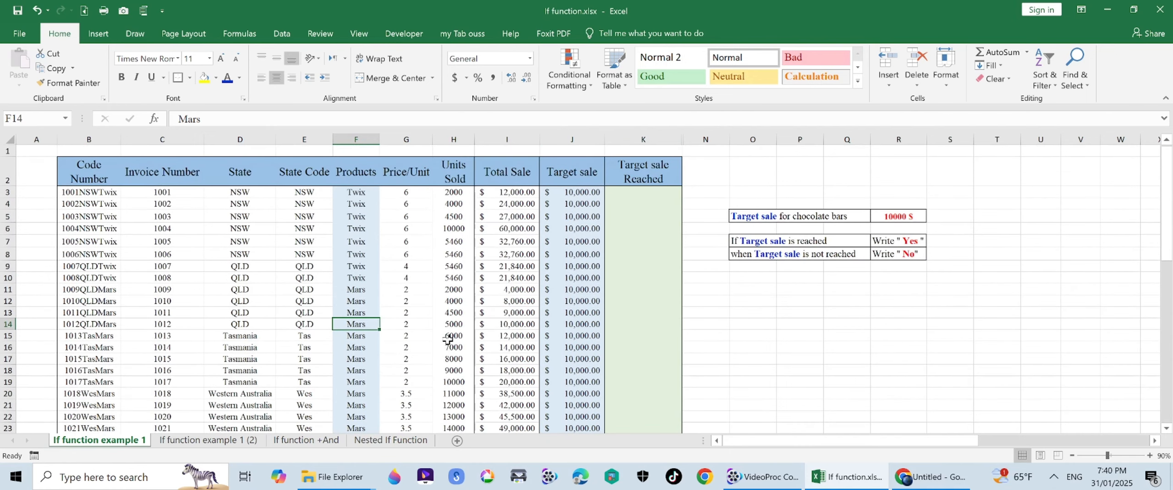
pyautogui.click(527, 192)
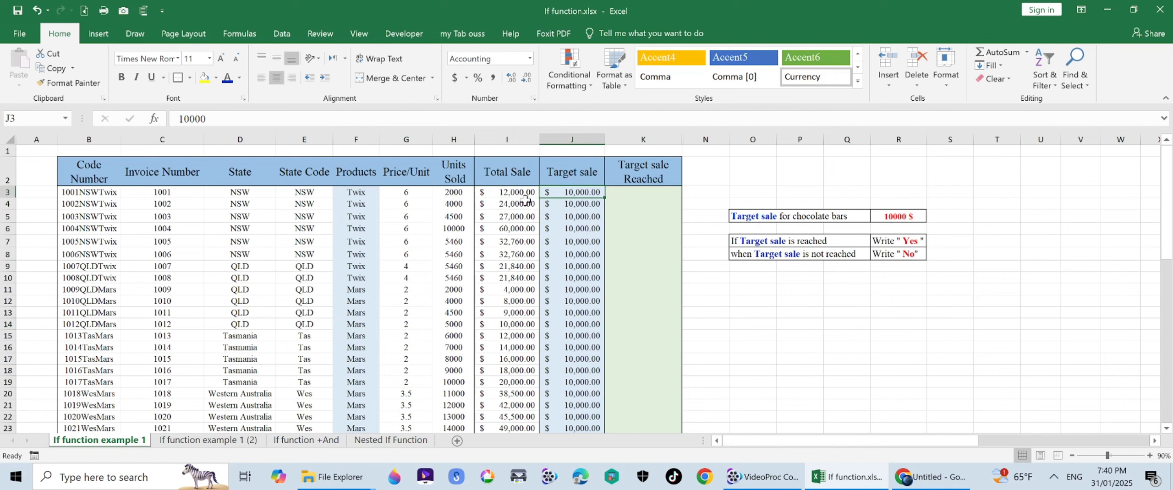
pyautogui.click(652, 205)
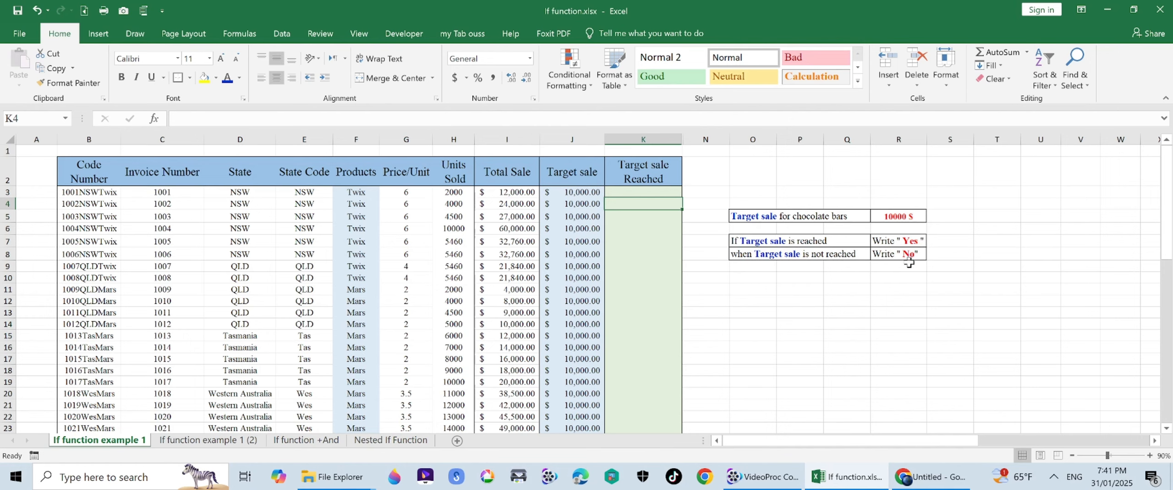
# - Enter =IF(I3>10000,"yes ","No ") in K3 to flag whether the first invoice's total sale reached the target
pyautogui.click(635, 195)
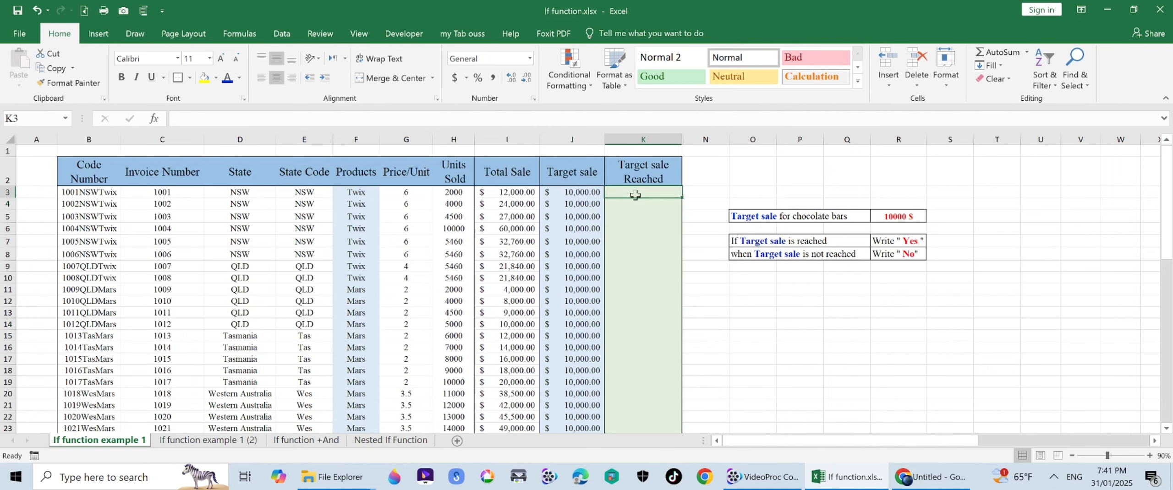
pyautogui.write('=')
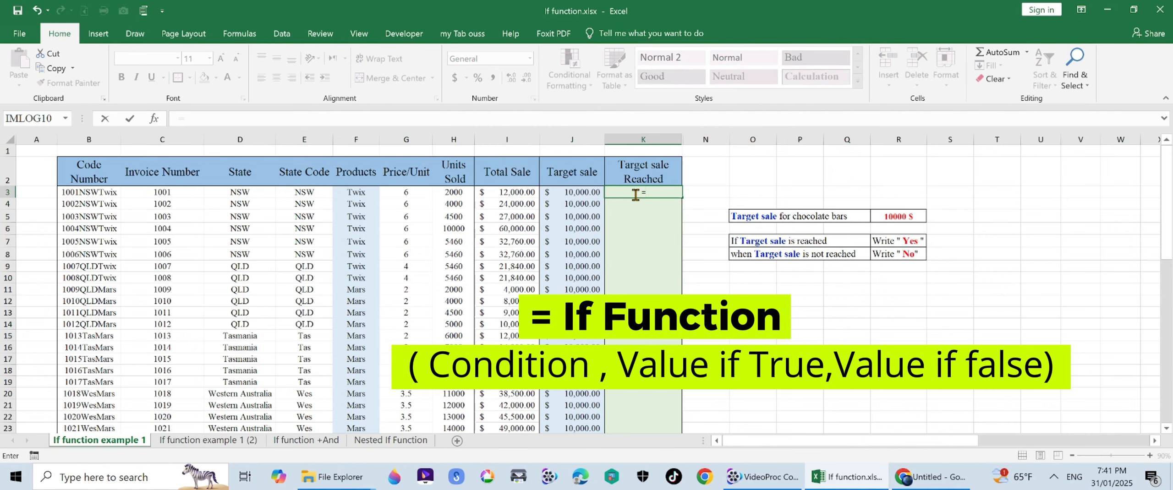
pyautogui.write('if')
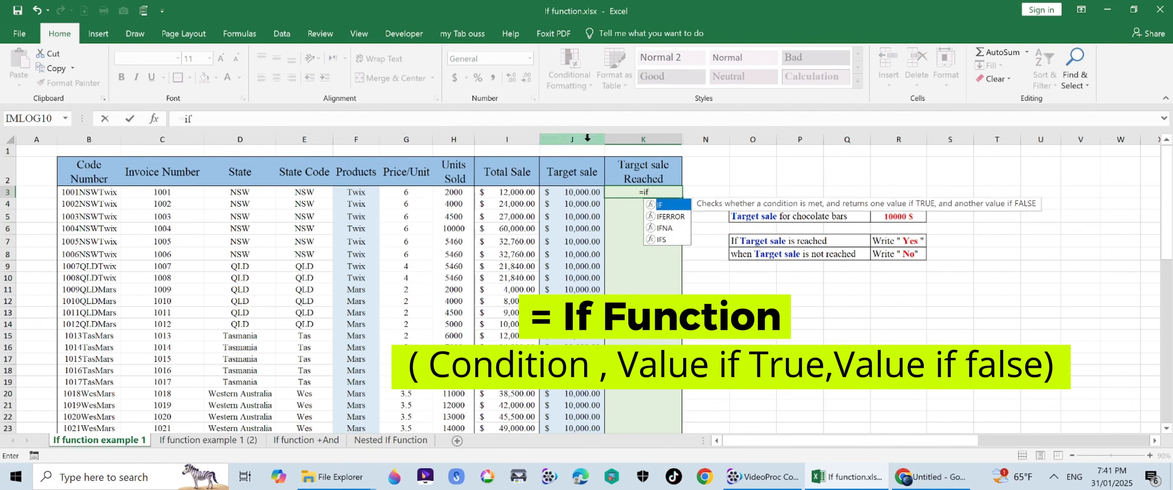
pyautogui.click(668, 206)
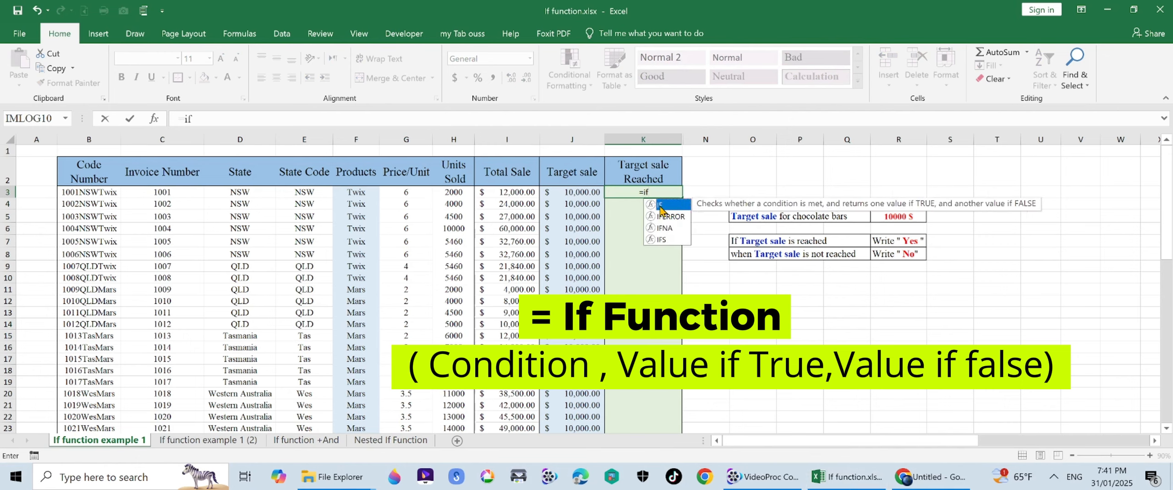
pyautogui.doubleClick(661, 206)
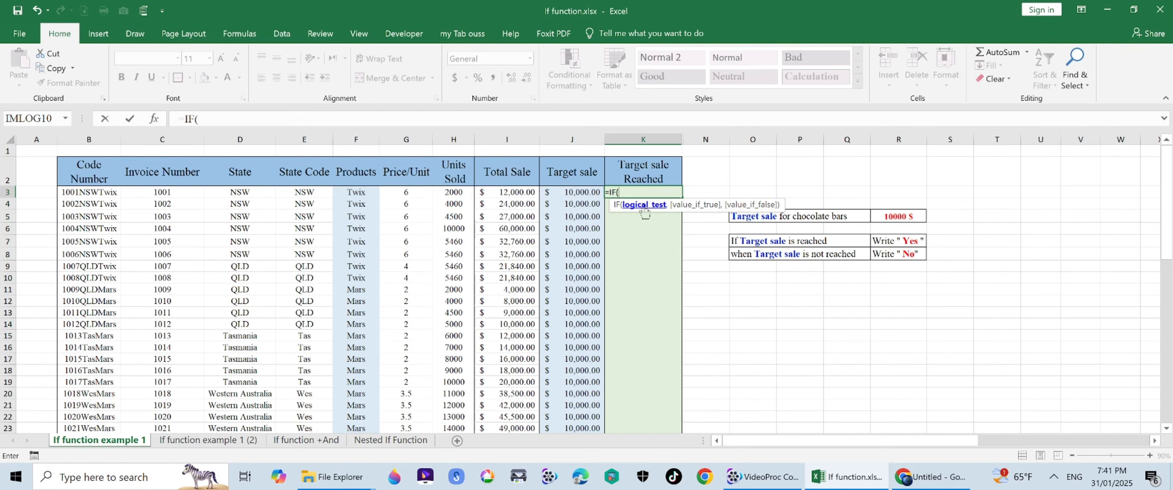
pyautogui.click(522, 192)
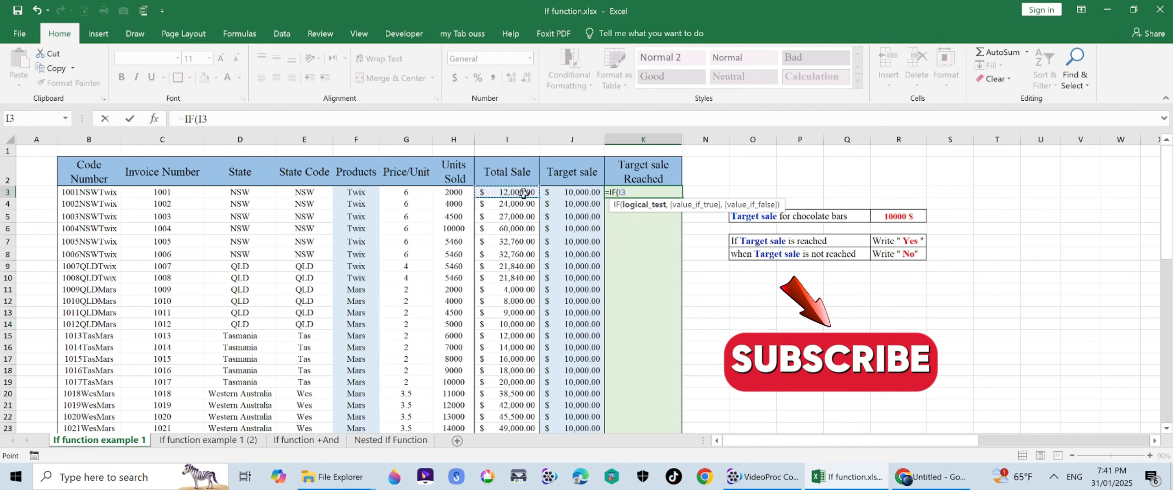
pyautogui.write('>')
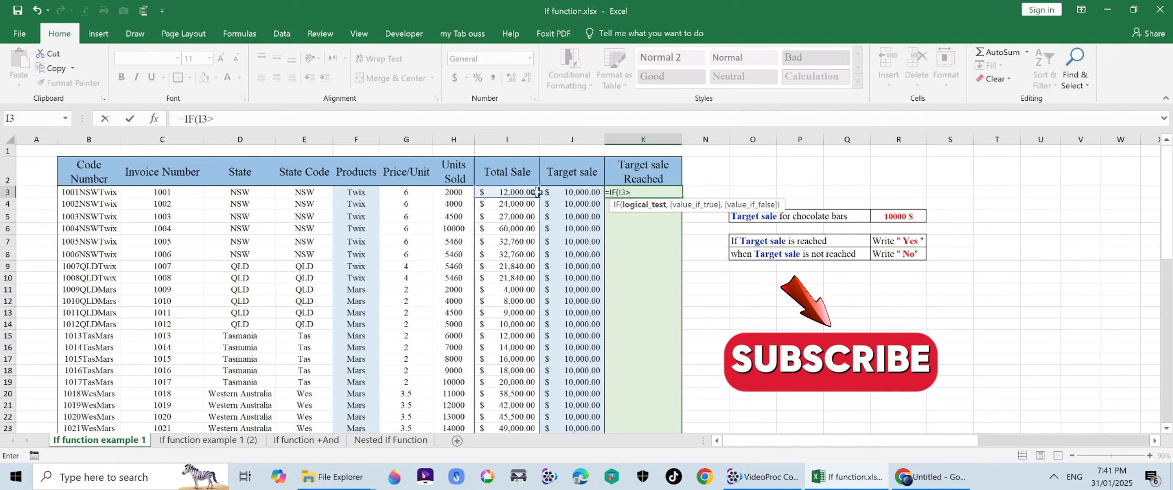
pyautogui.write('10000,"yes')
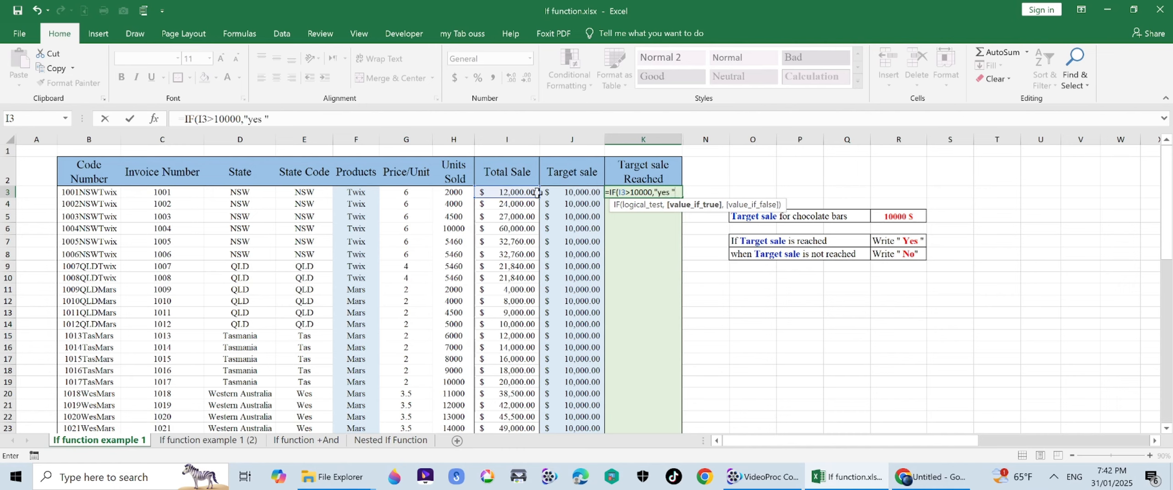
pyautogui.write(',')
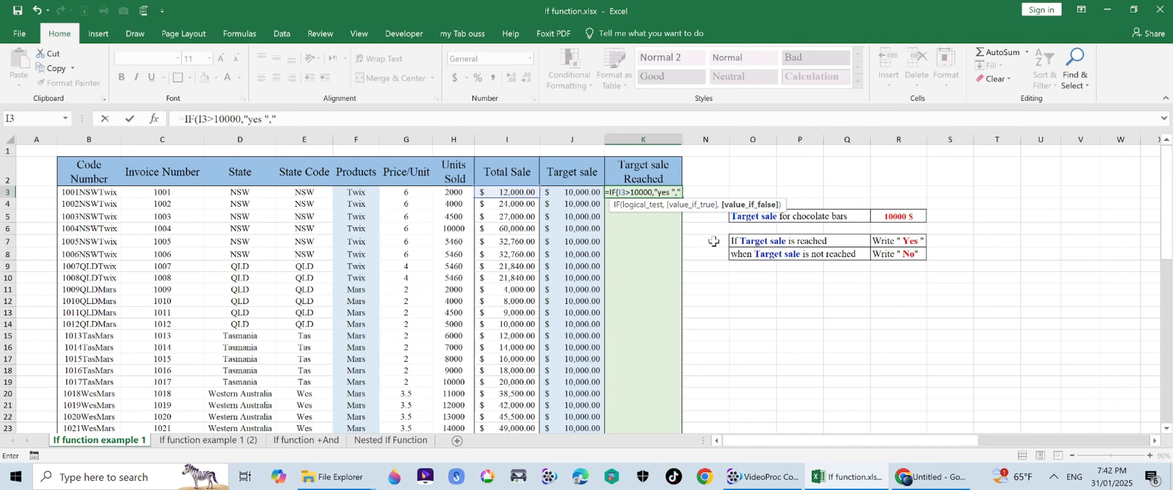
pyautogui.write('No')
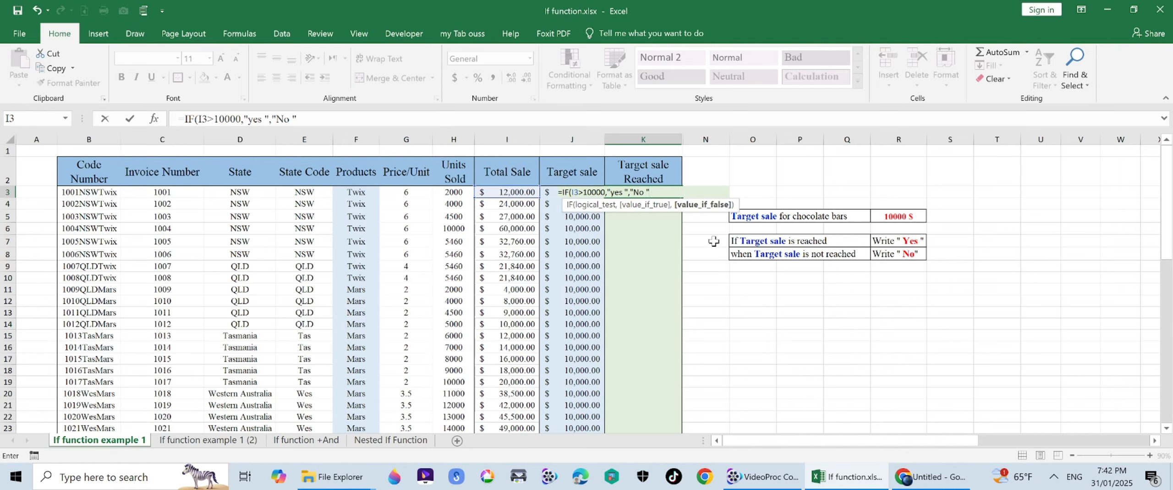
pyautogui.write('")')
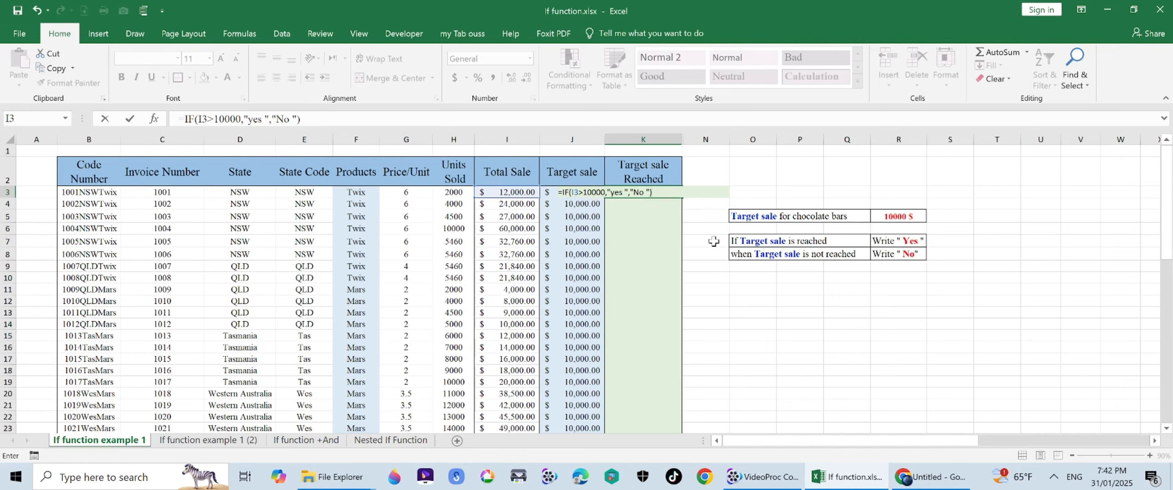
pyautogui.press('Return')
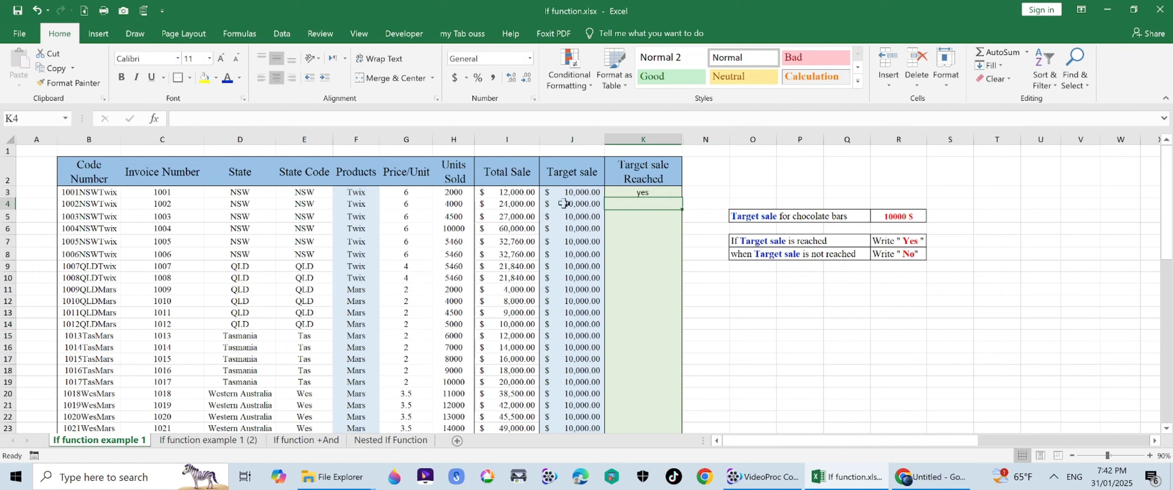
# - Copy the IF formula from K3 down the Target sale Reached column to row 53
pyautogui.click(515, 193)
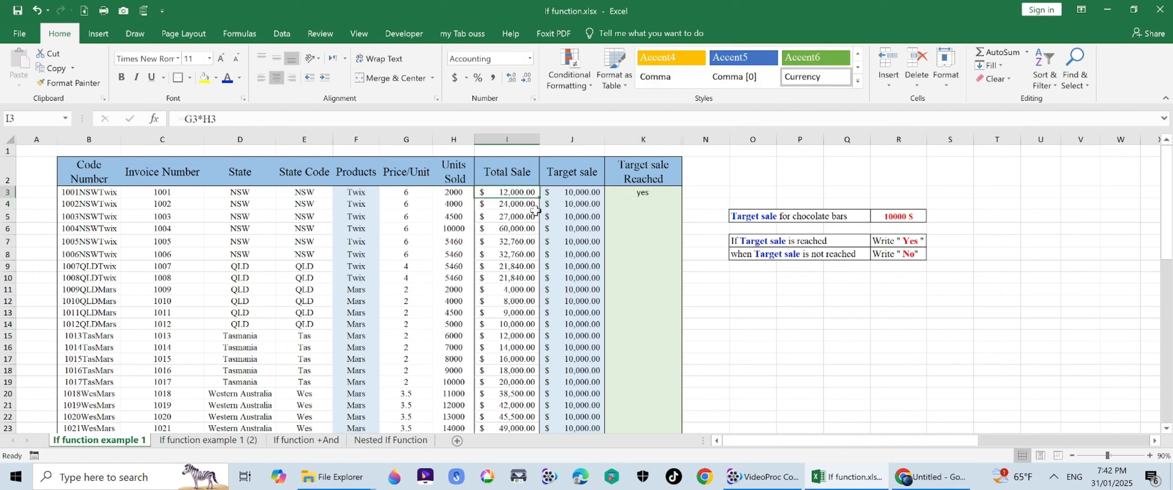
pyautogui.click(579, 195)
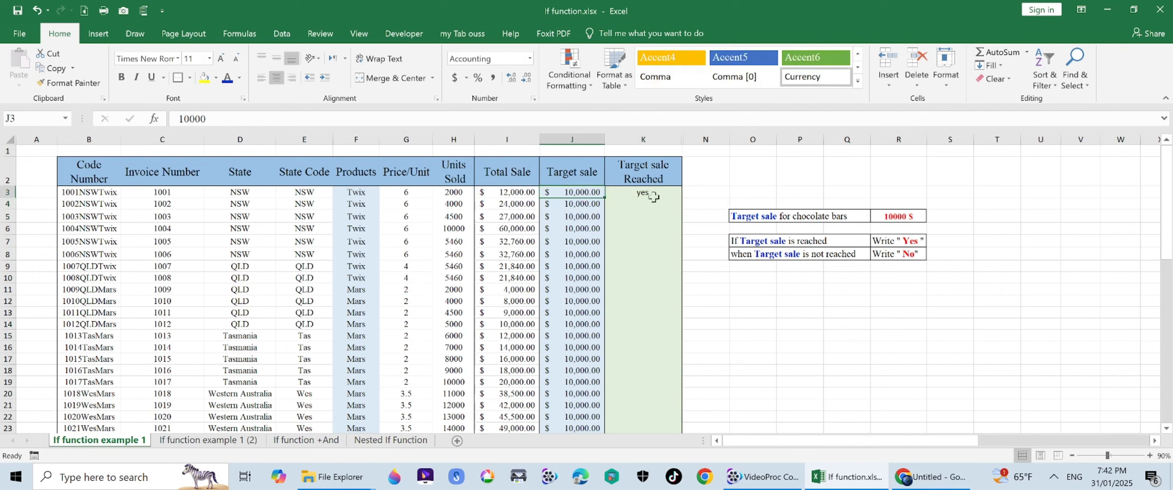
pyautogui.click(667, 191)
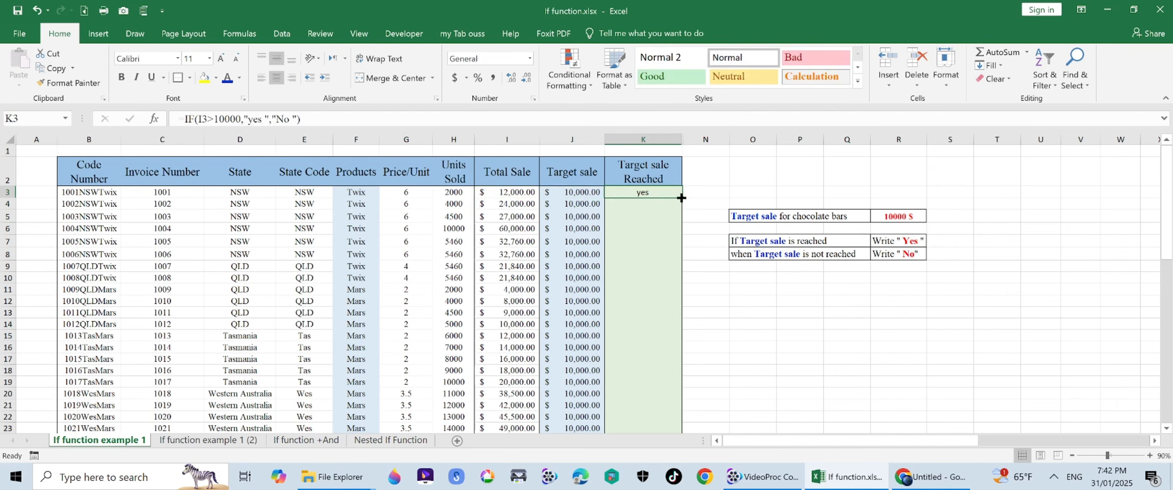
pyautogui.click(682, 197)
pyautogui.moveTo(682, 198); pyautogui.dragTo(673, 406)
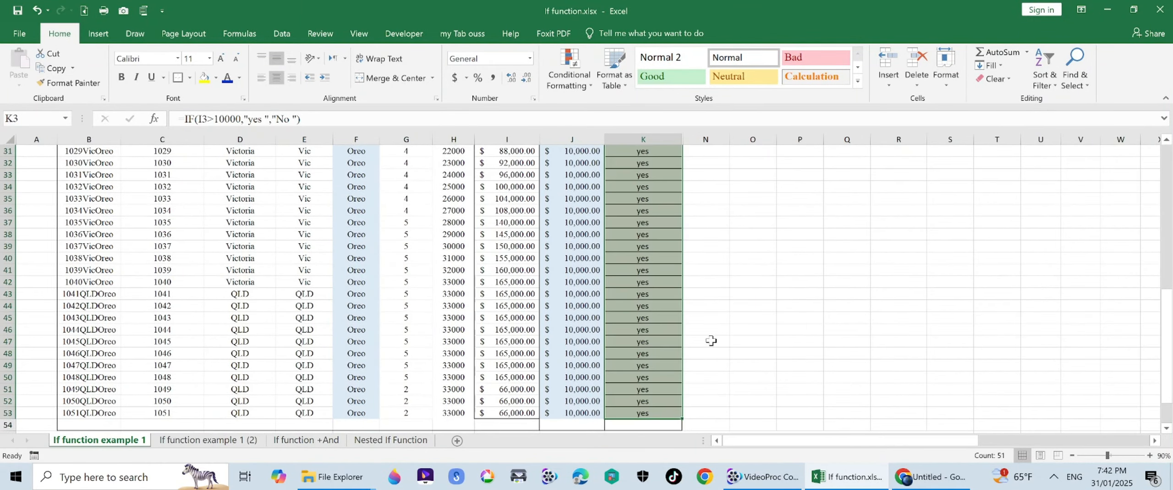
# - Check the yes/No results against Total Sale and Target sale in rows 3, 4, 5, 12, 13 and 14
pyautogui.scroll(10, 686, 345)
pyautogui.moveTo(650, 209); pyautogui.dragTo(653, 219)
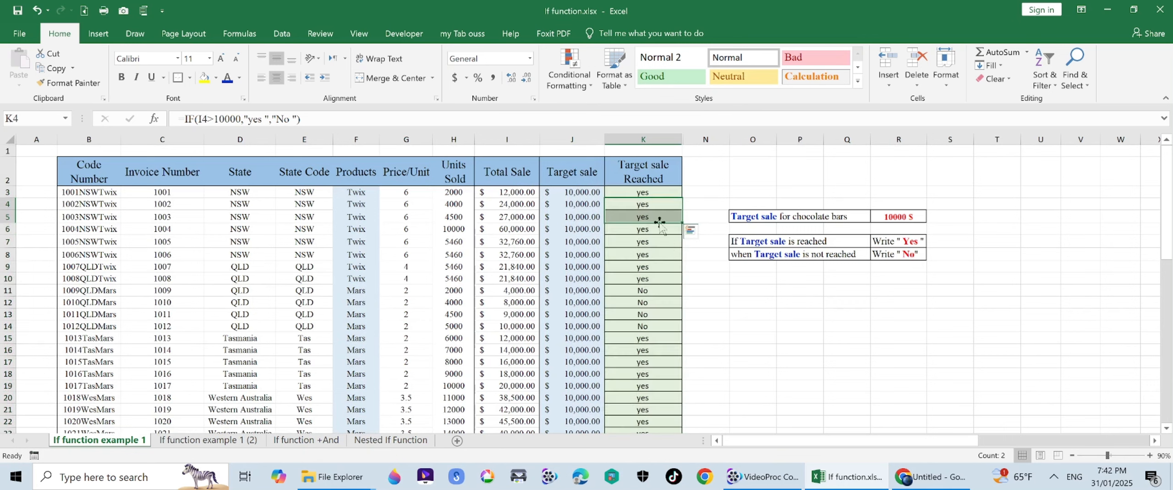
pyautogui.click(652, 302)
pyautogui.moveTo(652, 302); pyautogui.dragTo(448, 302)
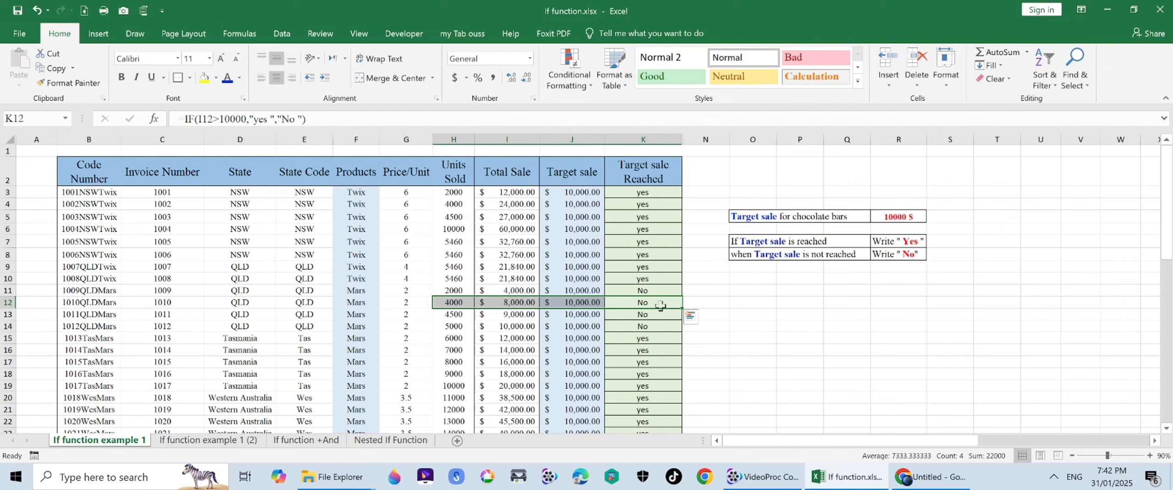
pyautogui.moveTo(506, 313); pyautogui.dragTo(656, 311)
pyautogui.moveTo(504, 327); pyautogui.dragTo(644, 327)
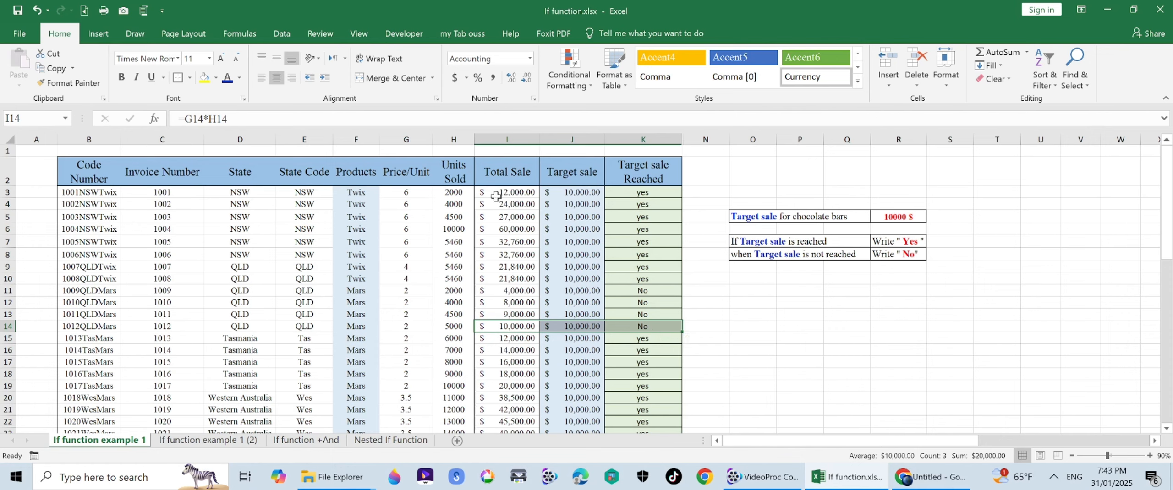
pyautogui.moveTo(496, 195); pyautogui.dragTo(646, 191)
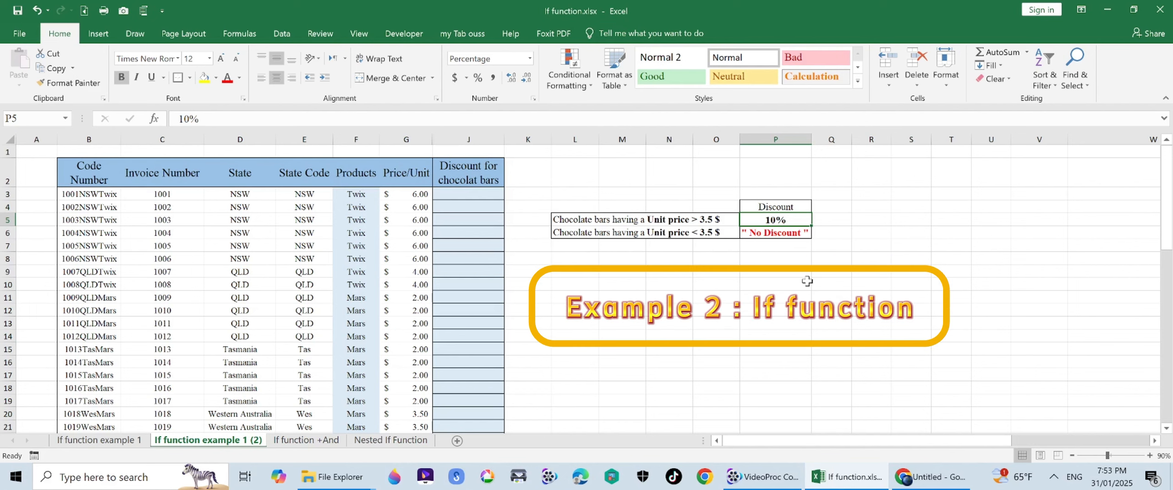
# - On the If function example 1 (2) sheet, examine the Products and Price/Unit columns and the discount rules for the 3.5 $ unit price
pyautogui.click(669, 282)
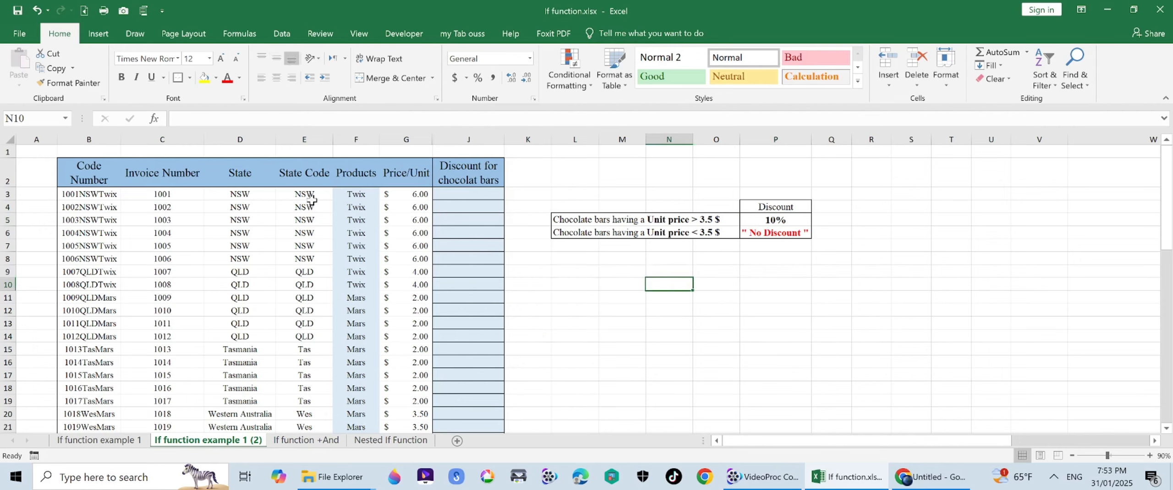
pyautogui.click(362, 195)
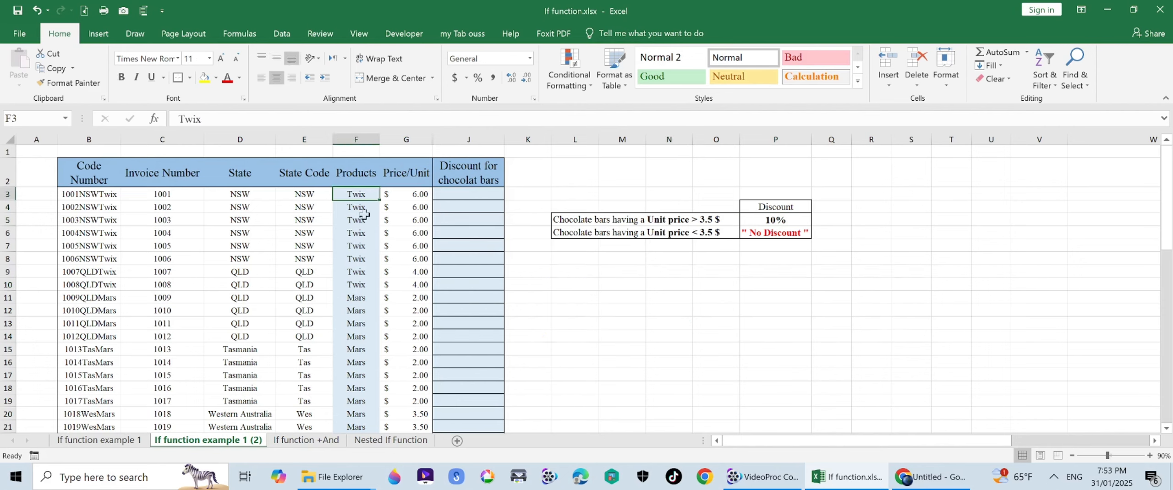
pyautogui.click(366, 246)
pyautogui.scroll(-6, 357, 380)
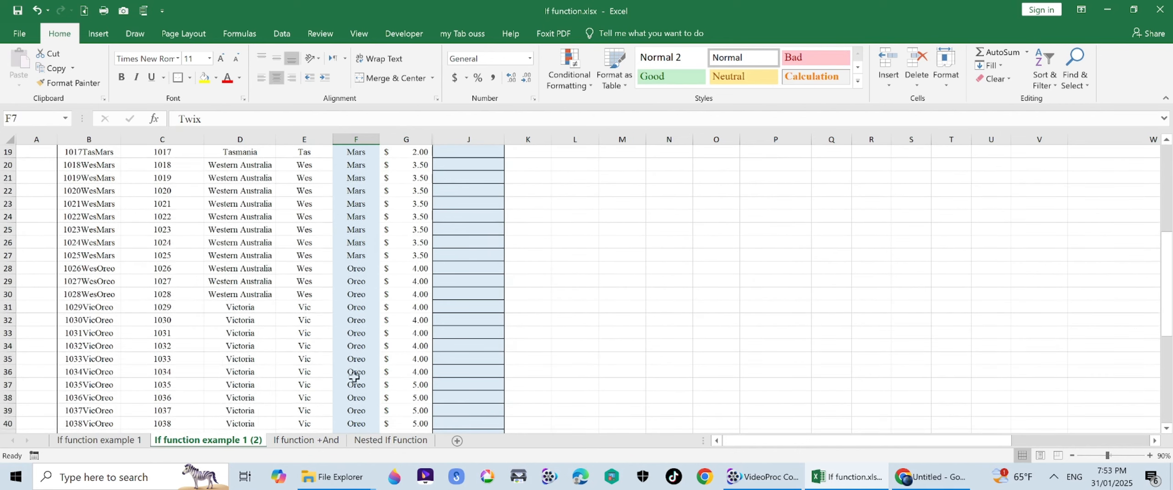
pyautogui.scroll(6, 355, 377)
pyautogui.click(413, 195)
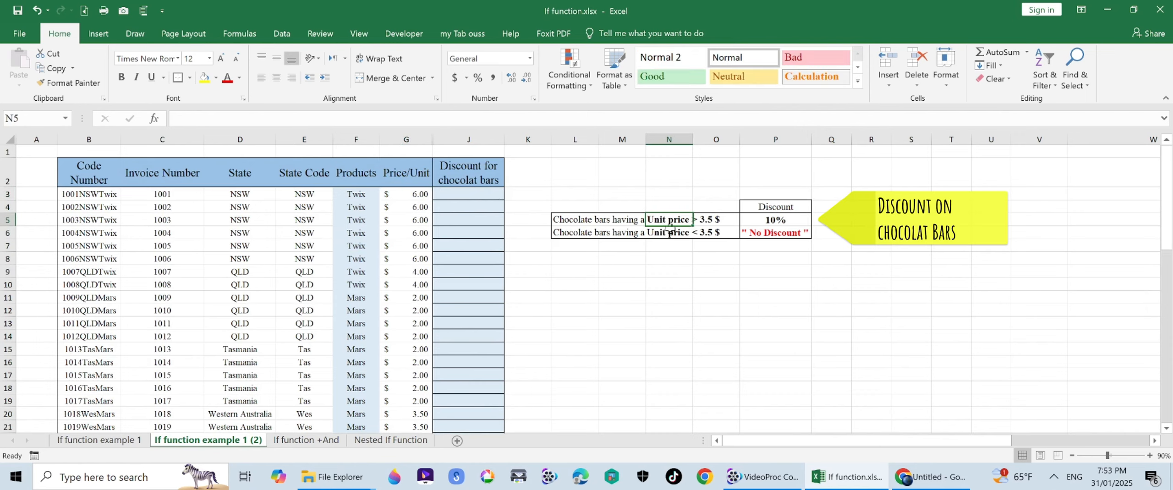
pyautogui.click(638, 258)
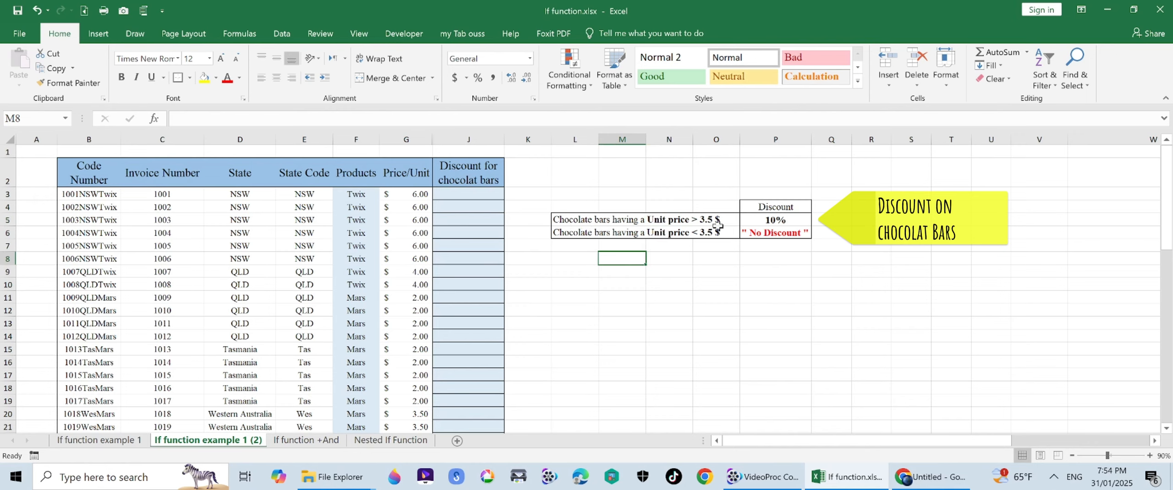
pyautogui.click(805, 221)
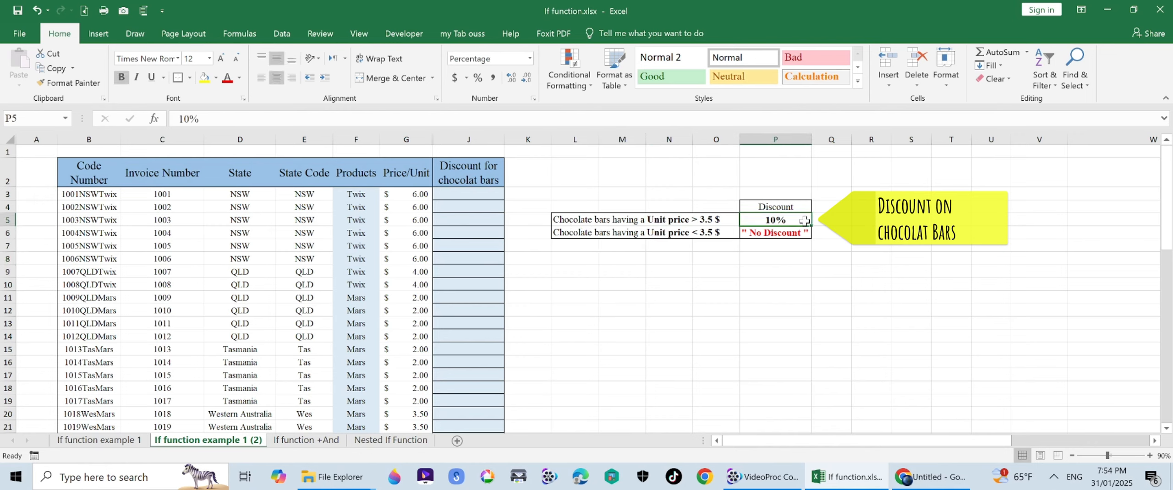
pyautogui.click(576, 236)
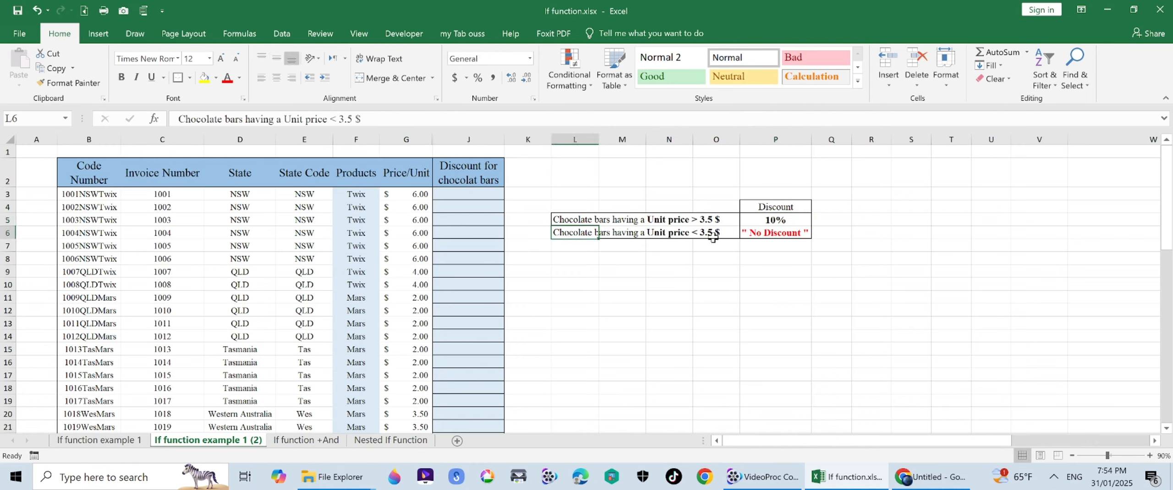
pyautogui.click(795, 234)
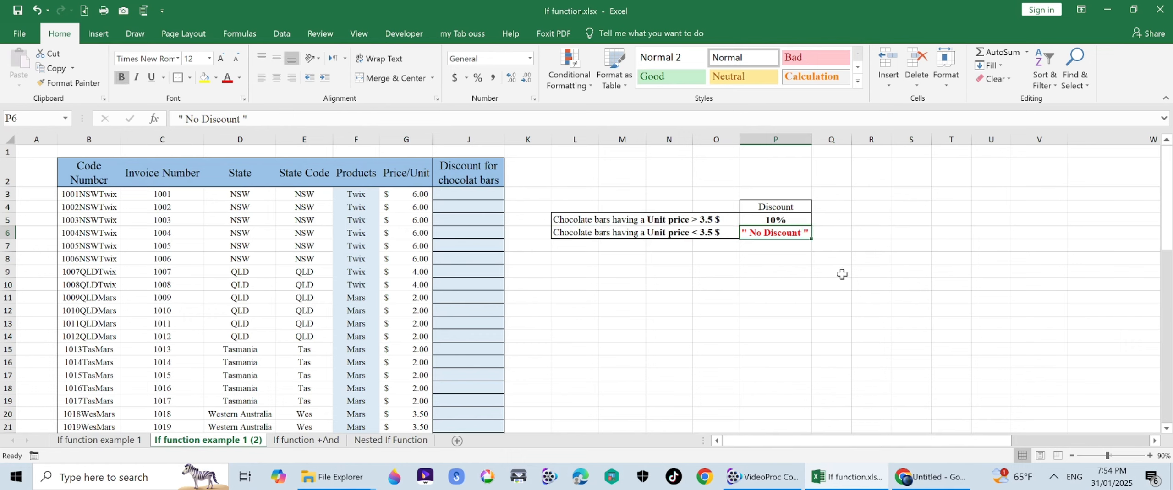
# - Enter =IF(G3>3.5,0.9*G3," No discount" ) in J3 to apply the 10% discount to the first chocolate bar's unit price
pyautogui.click(477, 198)
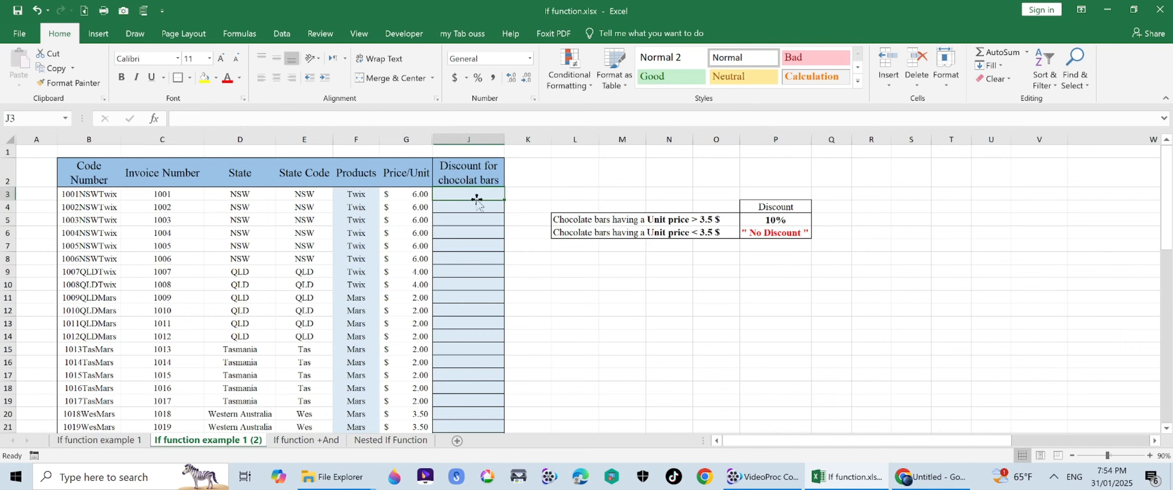
pyautogui.write('=if')
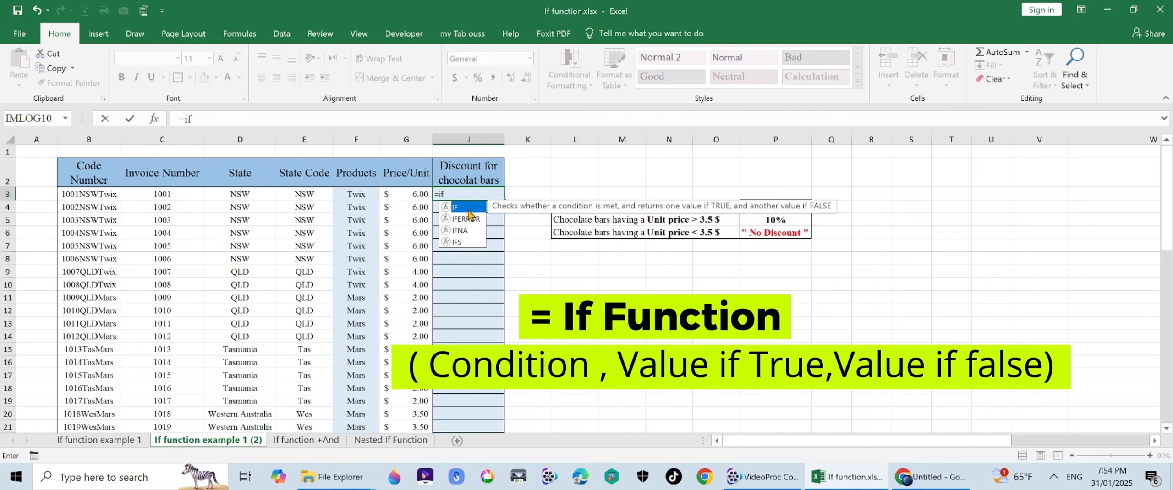
pyautogui.doubleClick(465, 209)
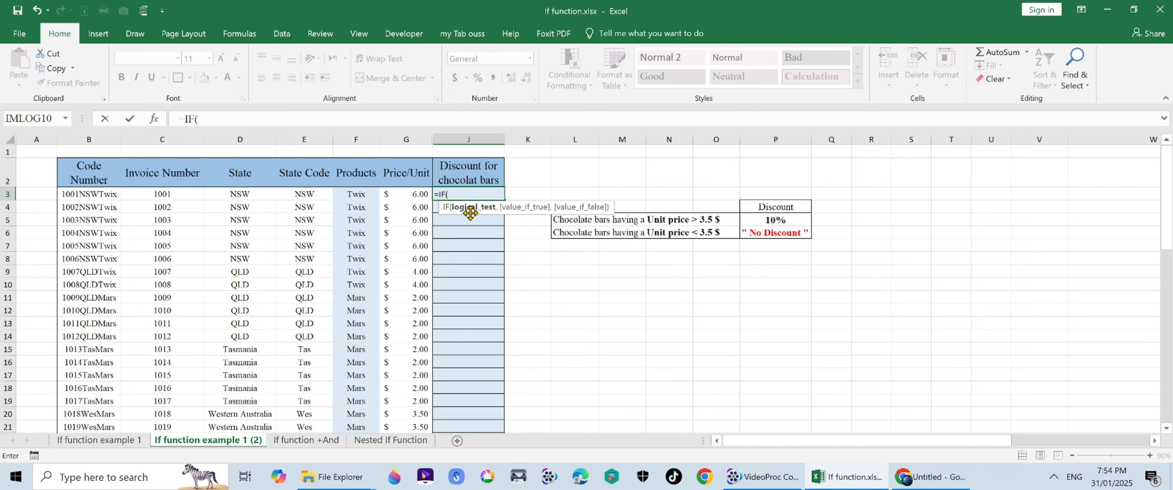
pyautogui.click(419, 195)
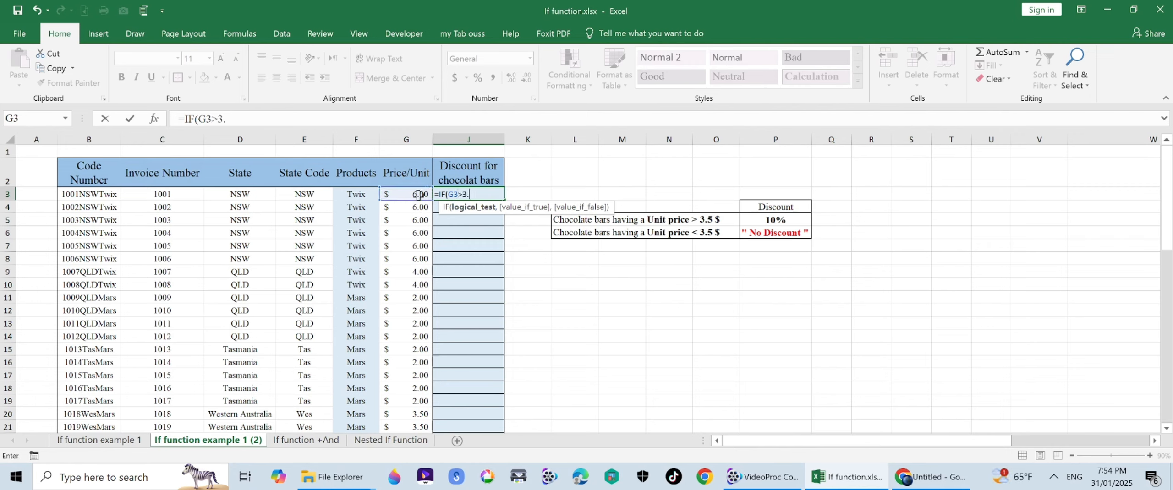
pyautogui.write('>3.5,0.9')
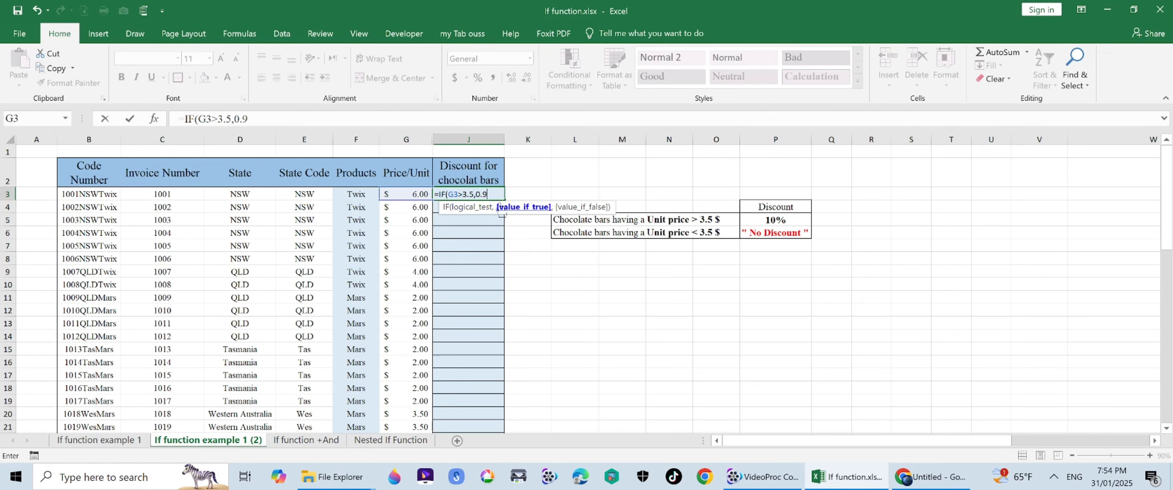
pyautogui.write('*')
pyautogui.click(408, 194)
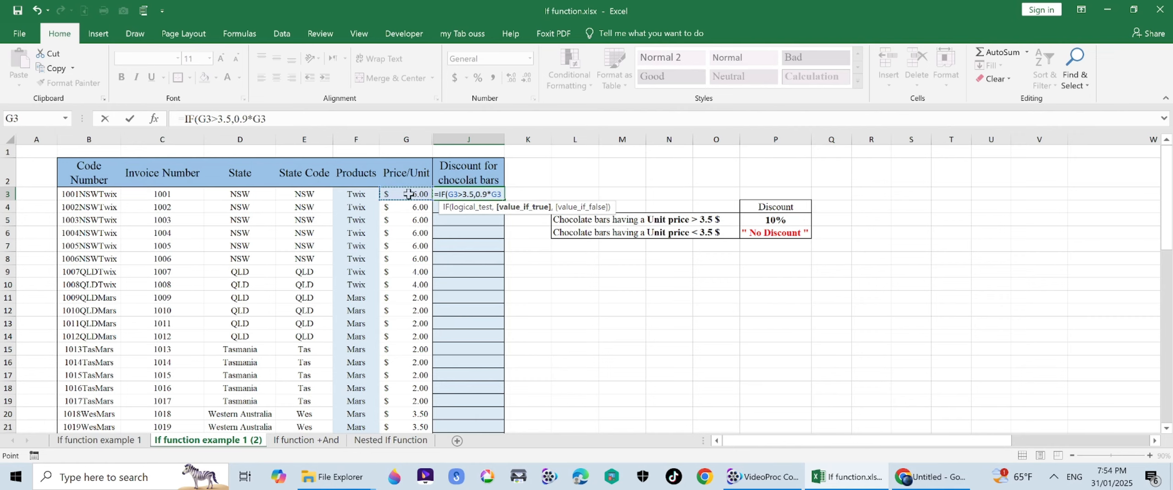
pyautogui.write('," No disc')
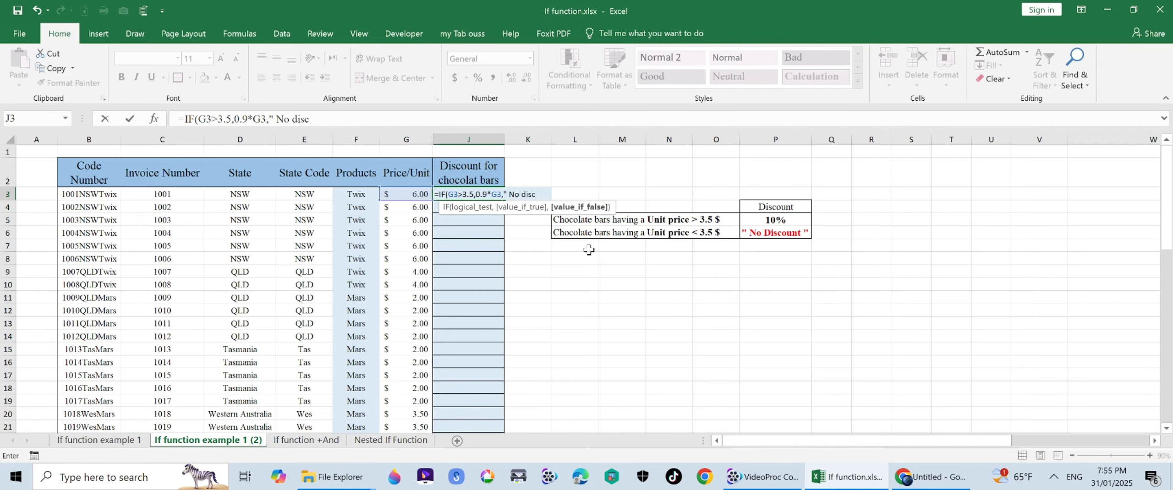
pyautogui.write('ount')
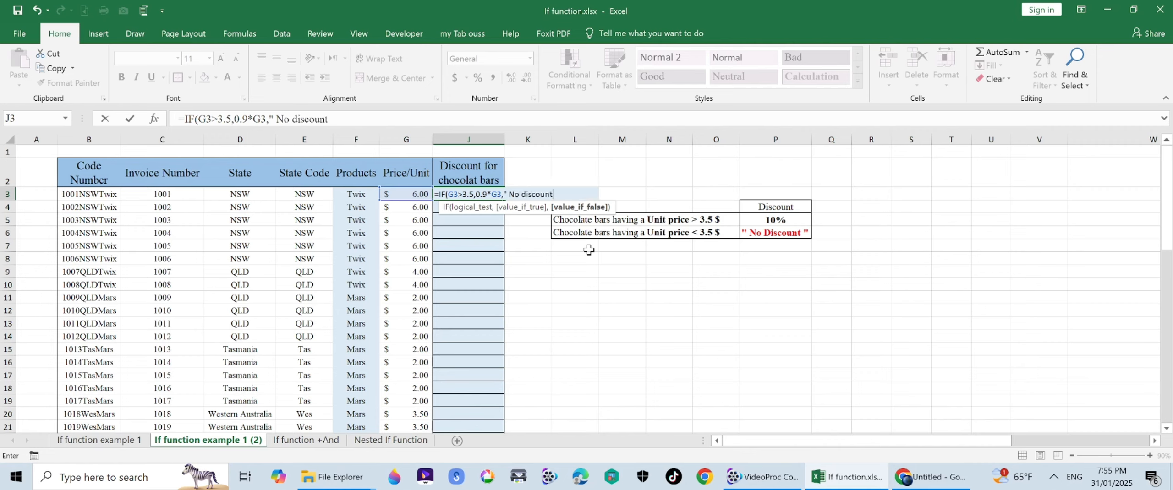
pyautogui.write('" )')
pyautogui.press('Return')
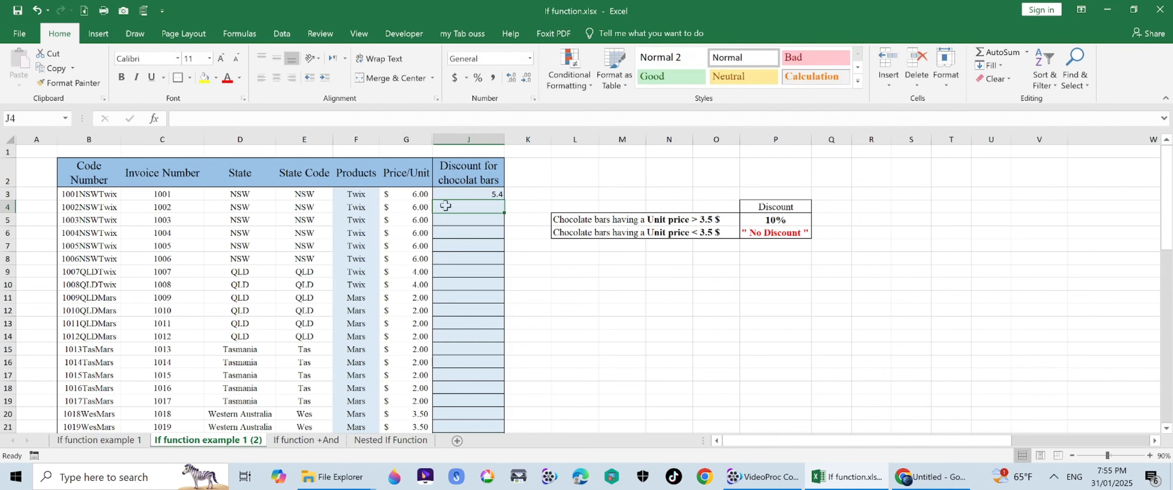
# - Copy the discount formula from J3 down the Discount for chocolat bars column to row 54 and check it against Price/Unit
pyautogui.click(402, 199)
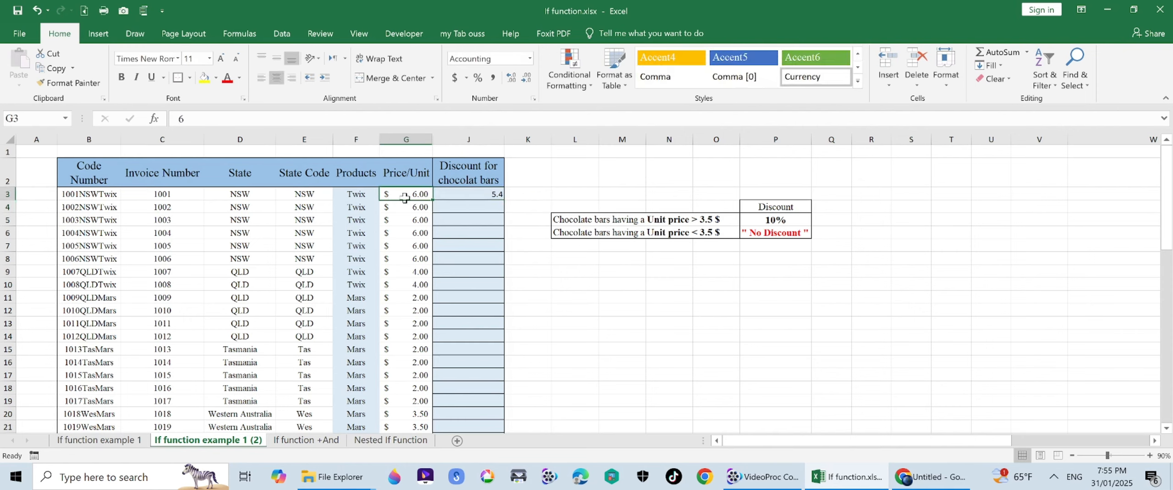
pyautogui.click(494, 194)
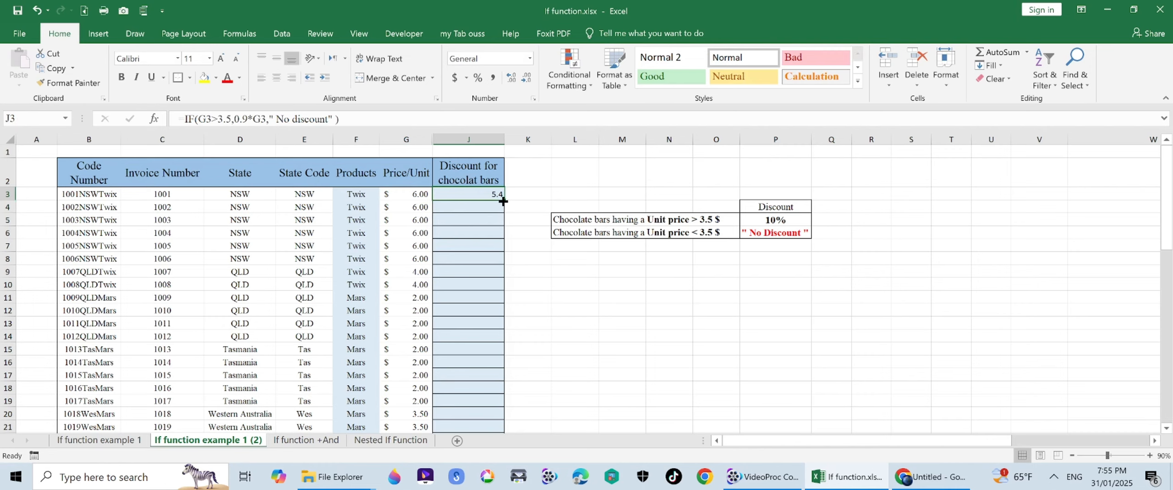
pyautogui.moveTo(503, 201); pyautogui.dragTo(497, 374)
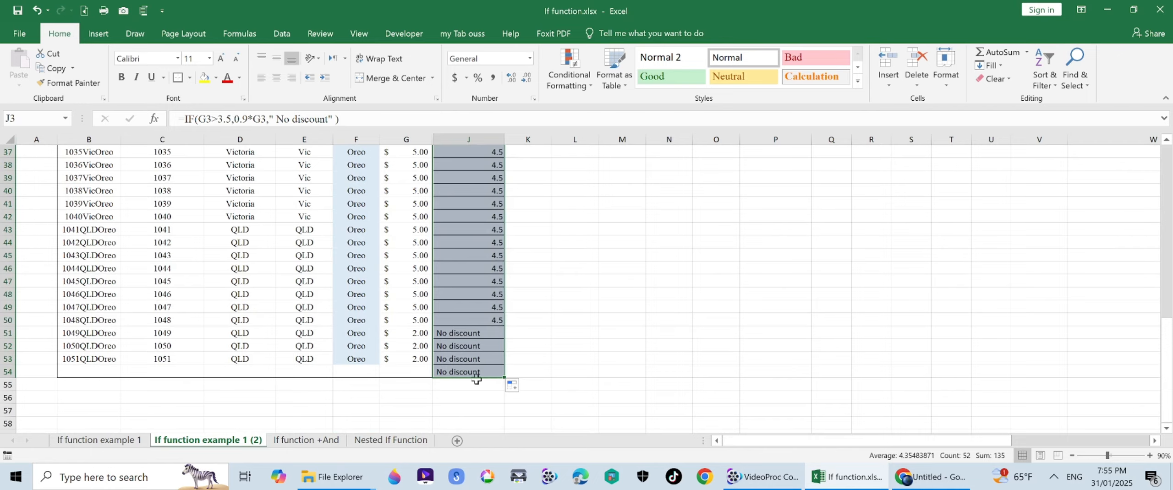
pyautogui.scroll(12, 481, 403)
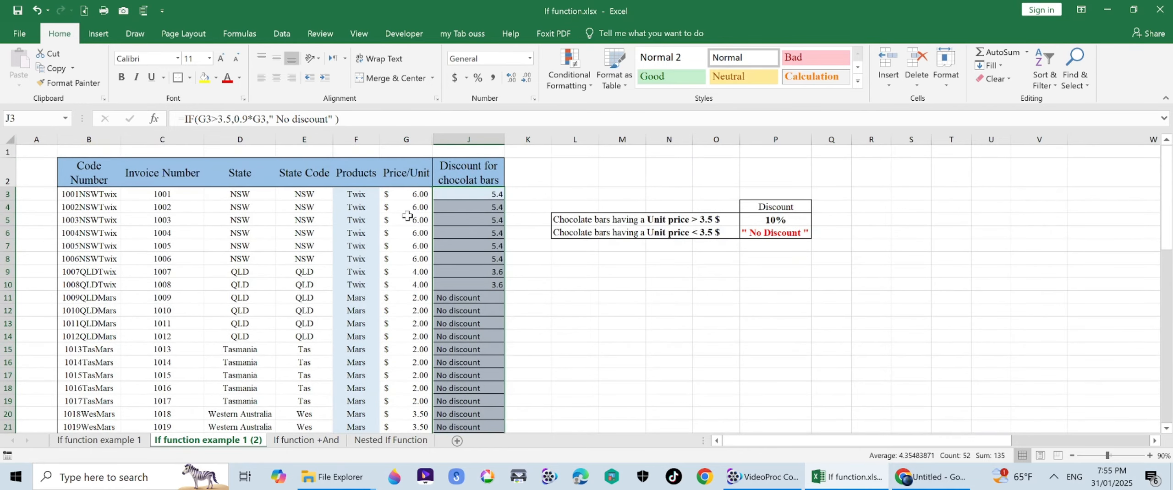
pyautogui.click(411, 257)
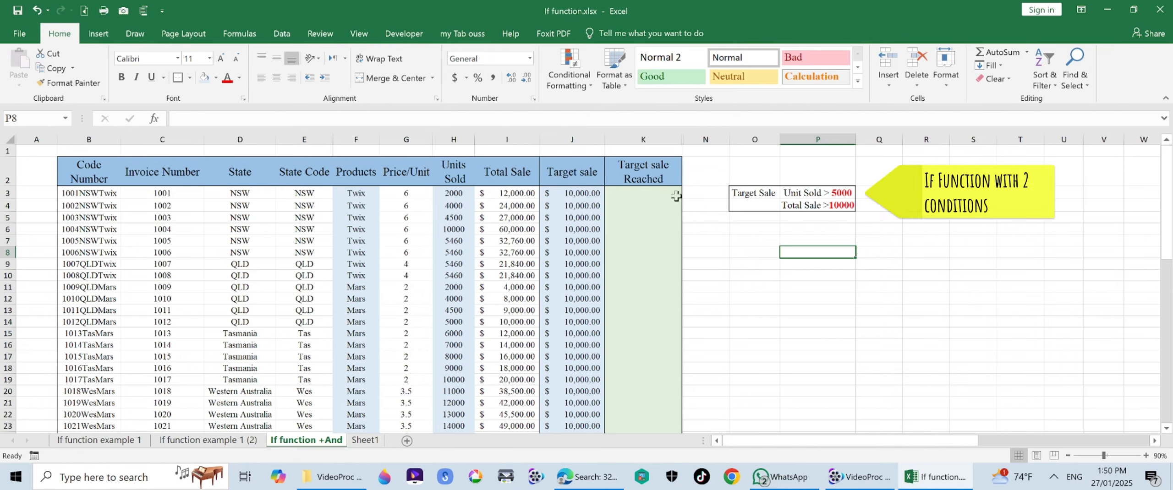
# - On the If function +And sheet, begin an IF formula in K3 with the test AND(H3>5000,I3>10000), following the two target sale conditions
pyautogui.click(772, 205)
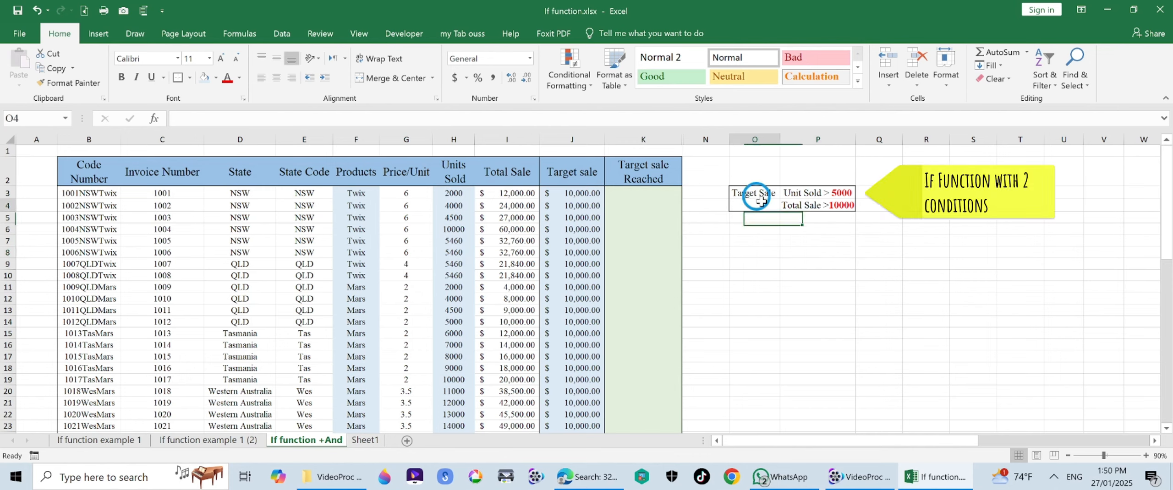
pyautogui.click(799, 196)
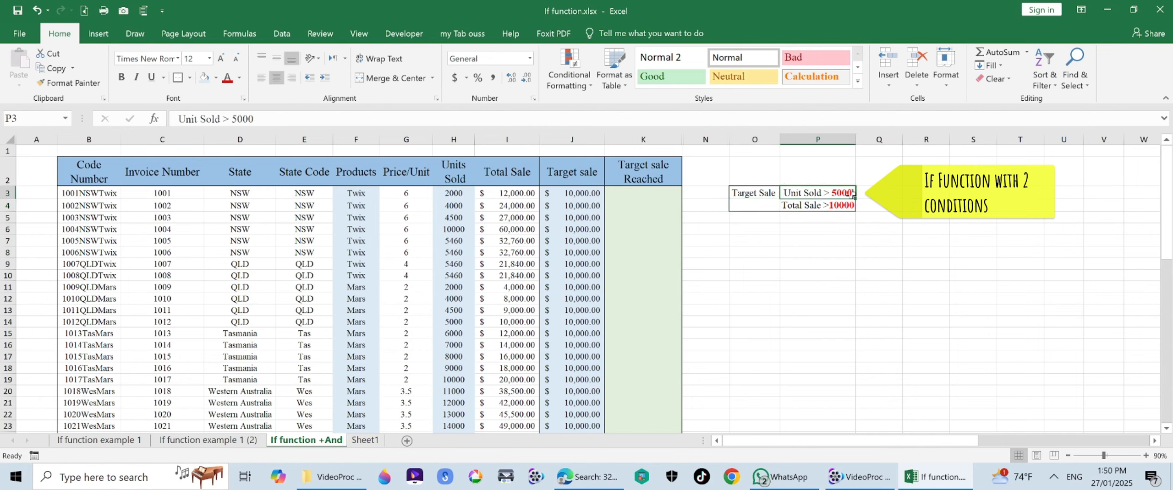
pyautogui.click(837, 206)
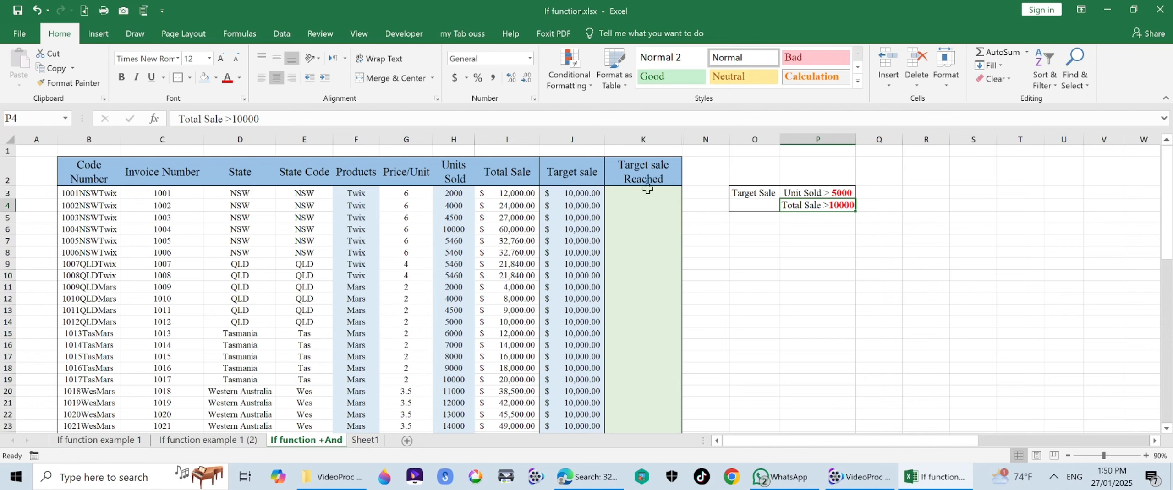
pyautogui.click(628, 194)
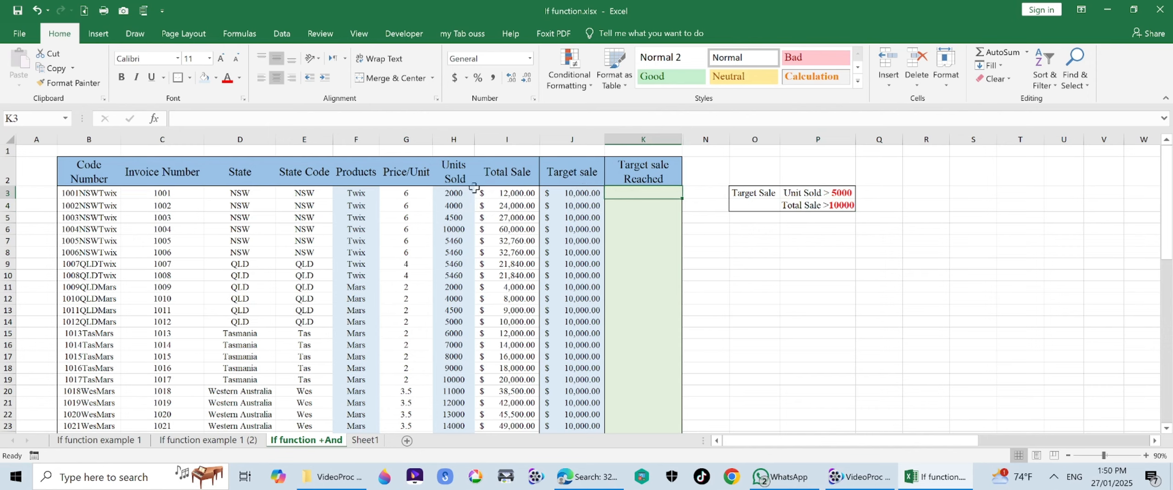
pyautogui.write('=if')
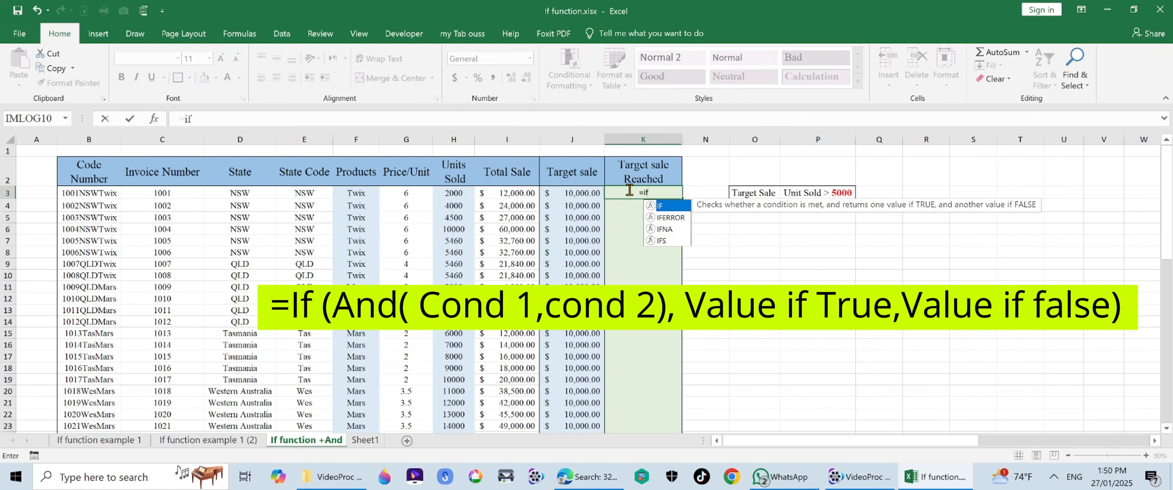
pyautogui.write('(')
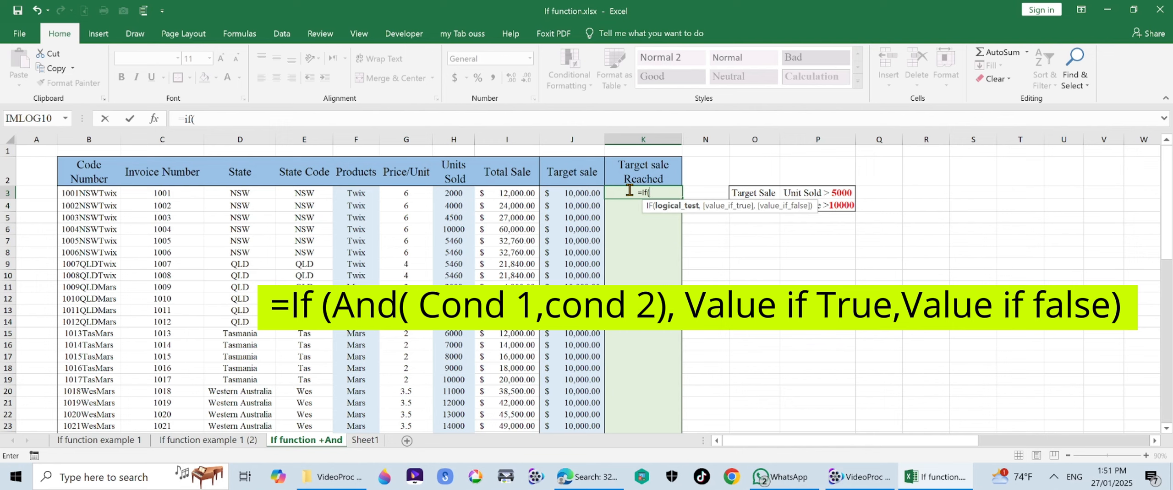
pyautogui.write('and')
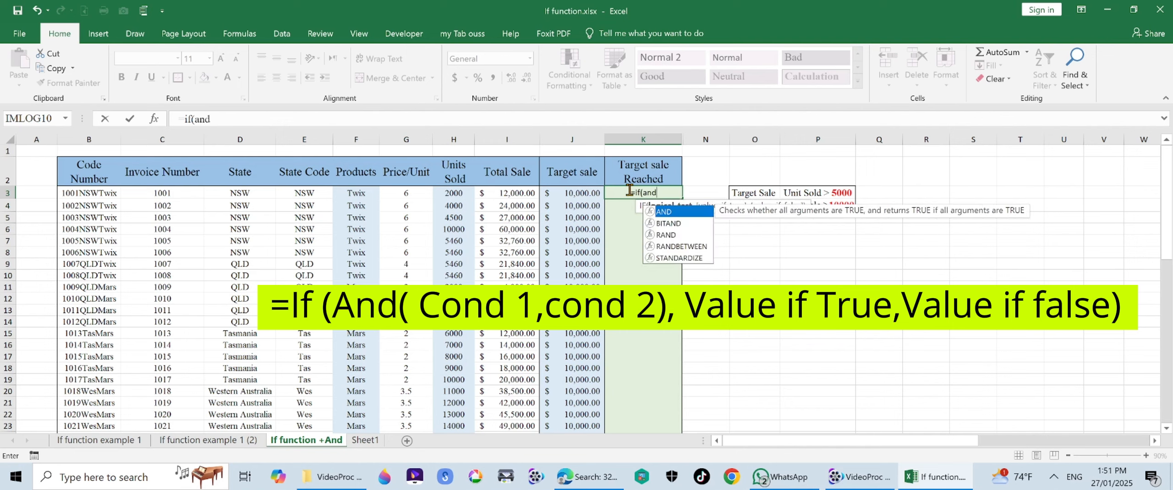
pyautogui.write('(')
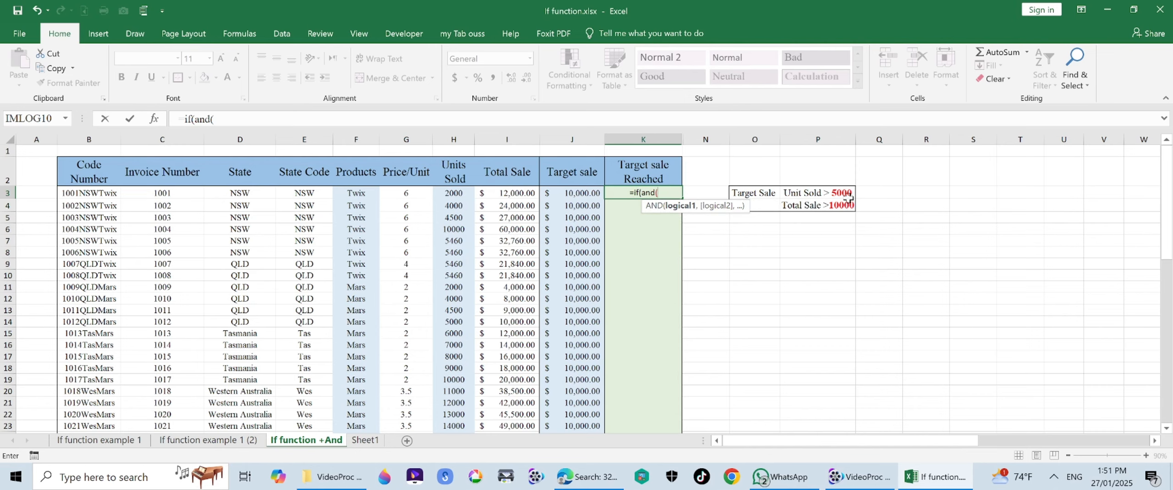
pyautogui.click(458, 193)
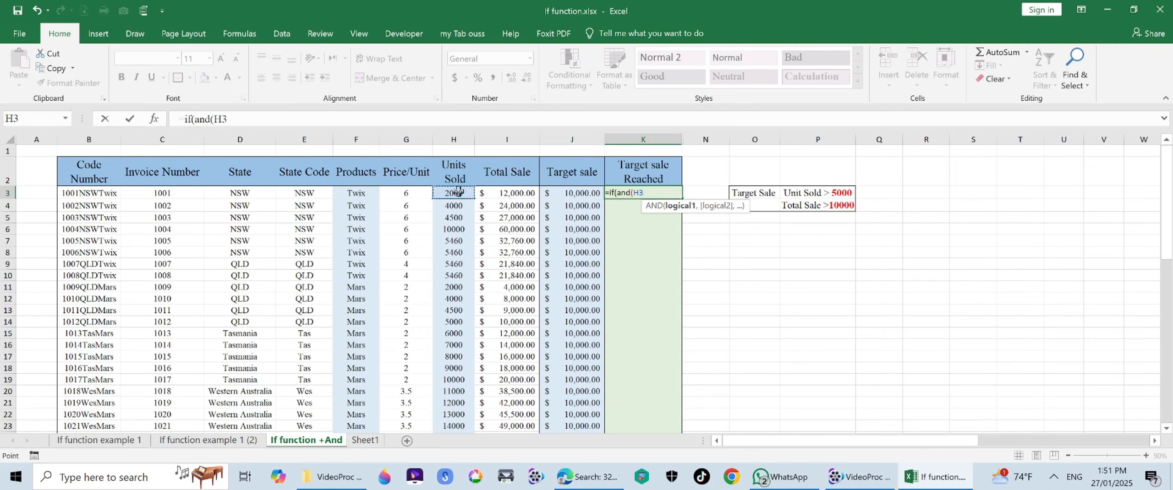
pyautogui.write('>')
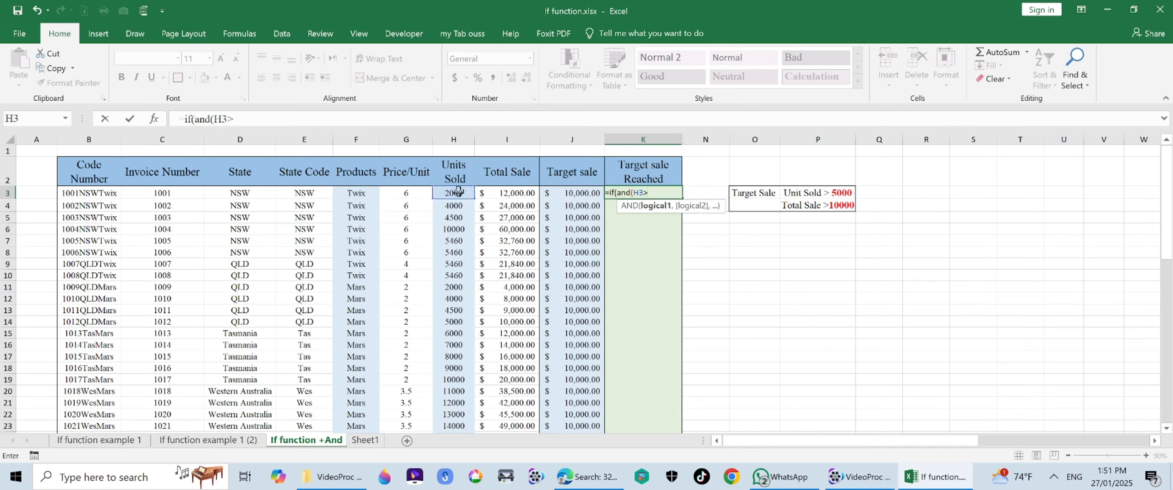
pyautogui.write('5000,')
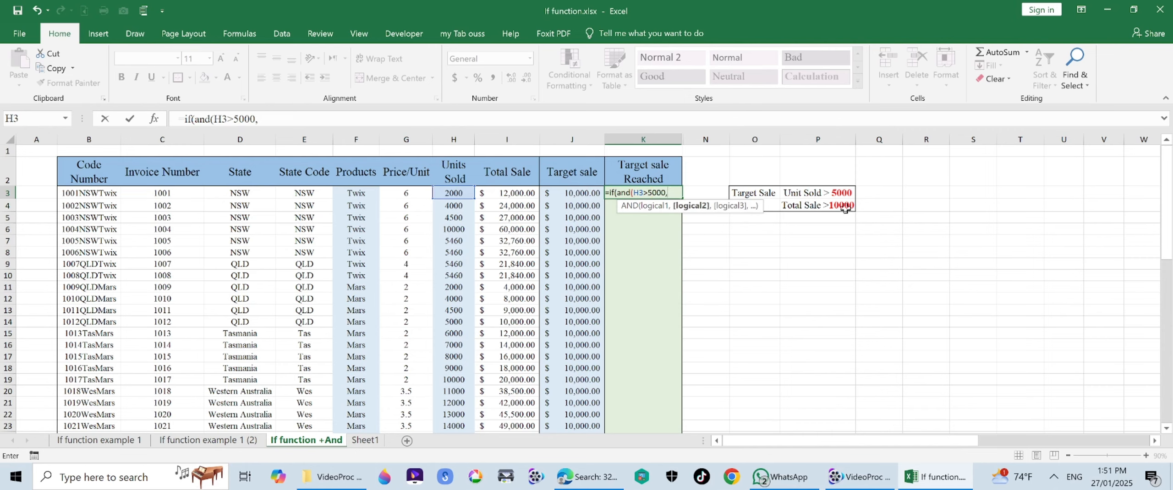
pyautogui.click(514, 193)
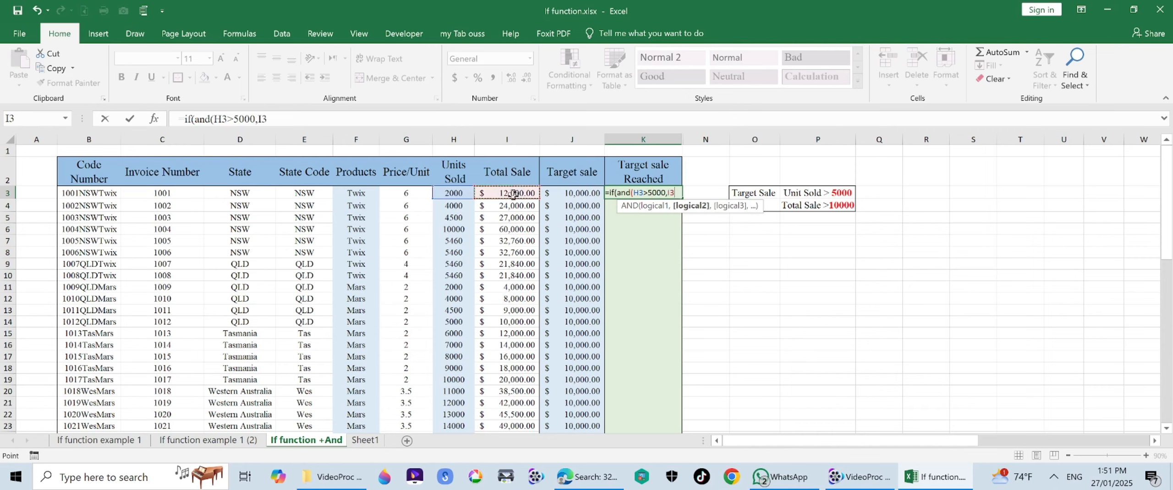
pyautogui.write('>10000')
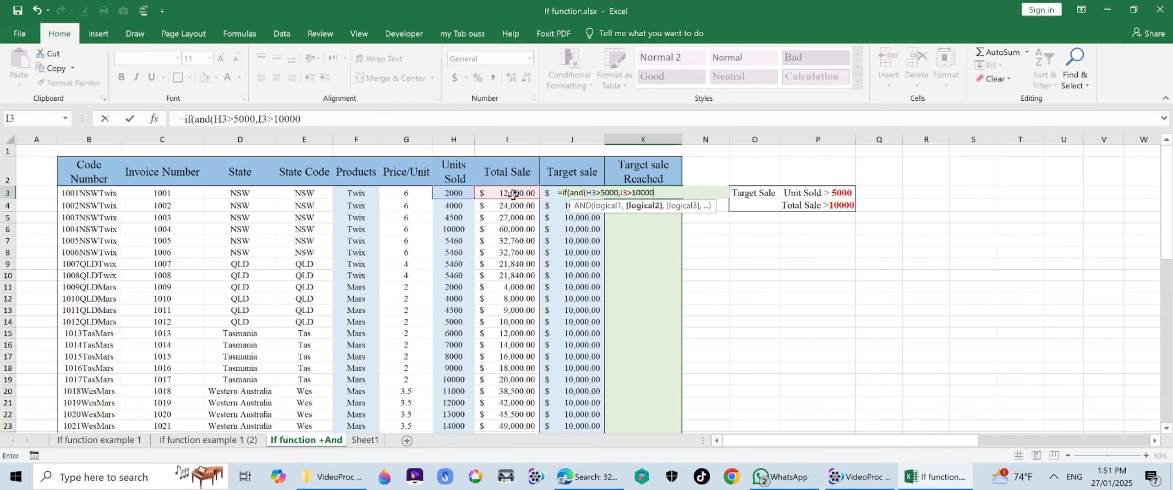
pyautogui.write(')')
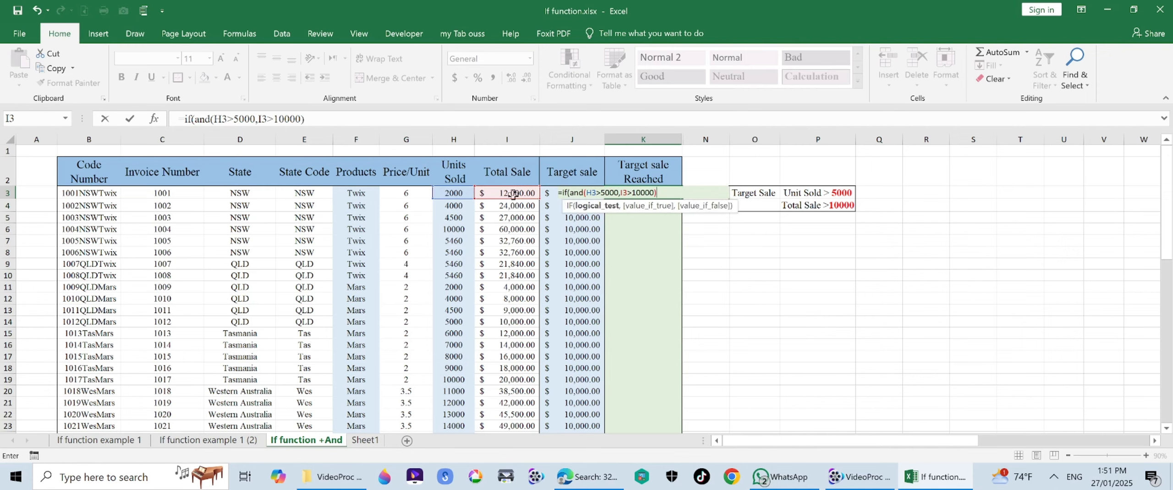
# - Complete the K3 formula with " yes" as the value if true and " No" as the value if false
pyautogui.write(',')
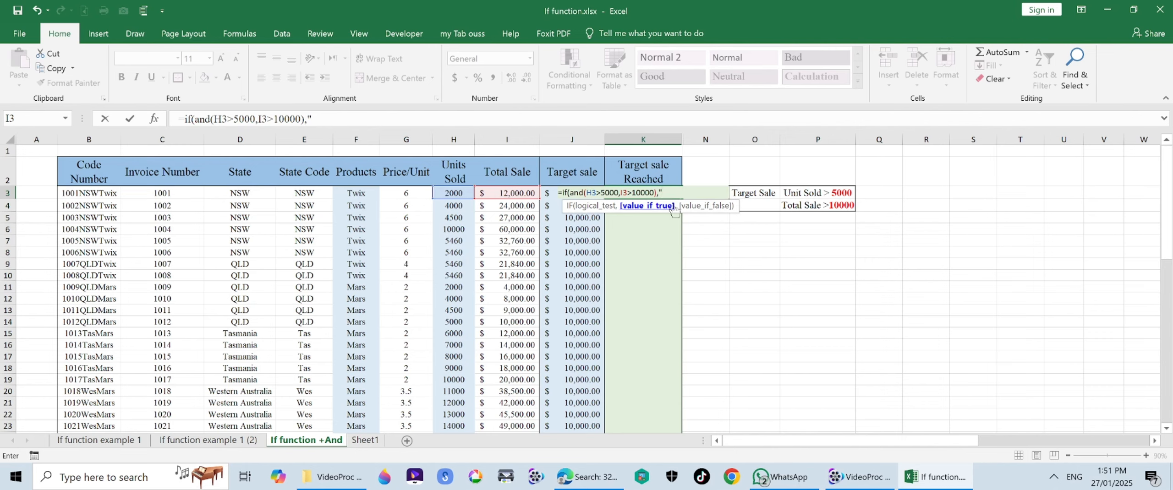
pyautogui.write('yes')
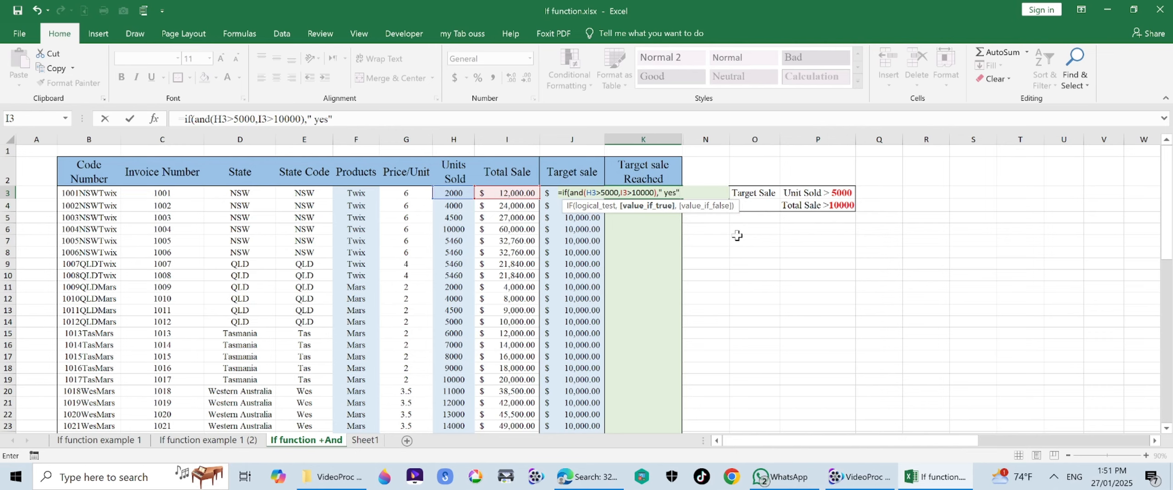
pyautogui.write('", " No')
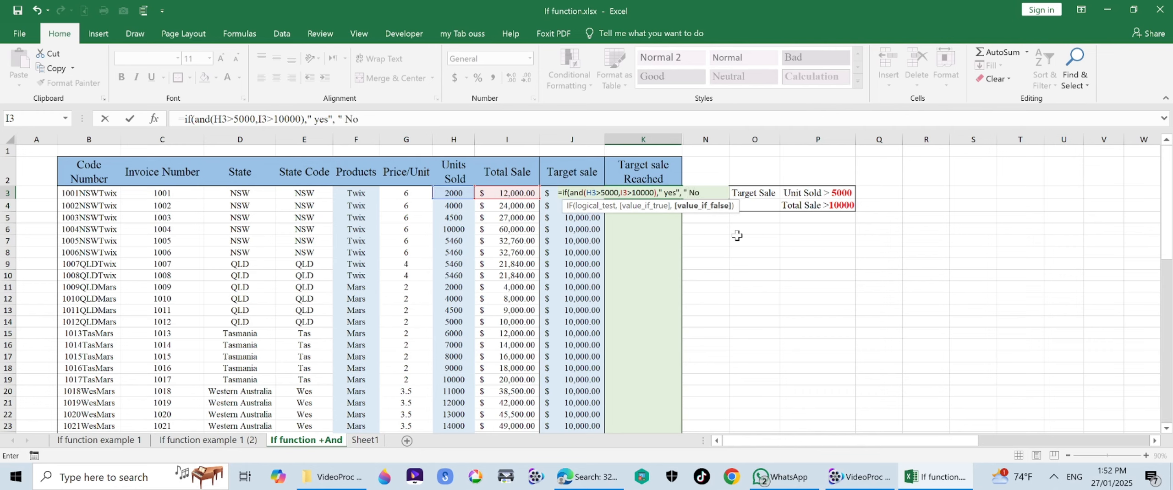
pyautogui.write('" )')
pyautogui.press('Return')
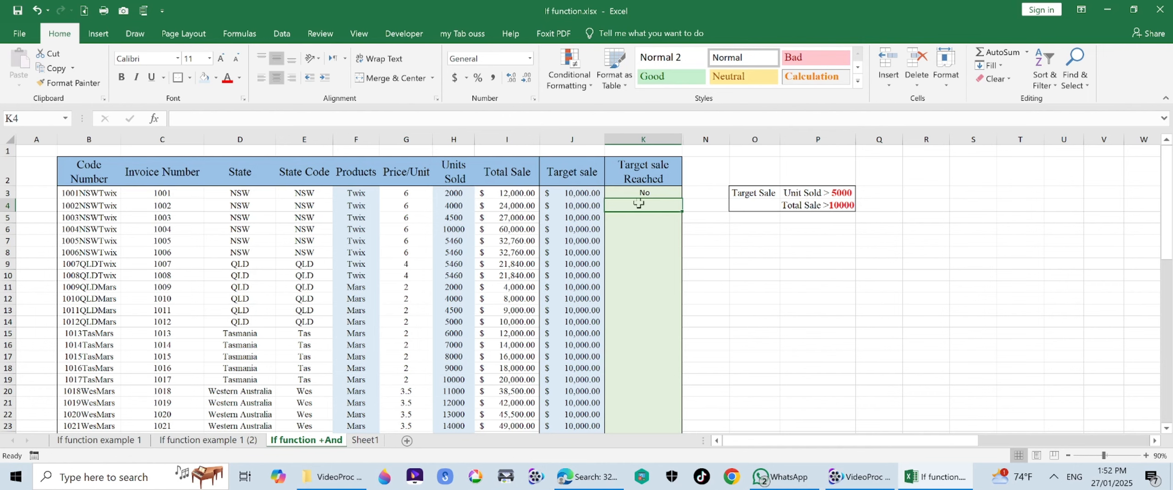
# - Copy the K3 formula down the Target sale Reached column to row 53 and check results against Units Sold and Total Sale
pyautogui.click(674, 195)
pyautogui.moveTo(682, 199); pyautogui.dragTo(678, 412)
pyautogui.scroll(10, 701, 395)
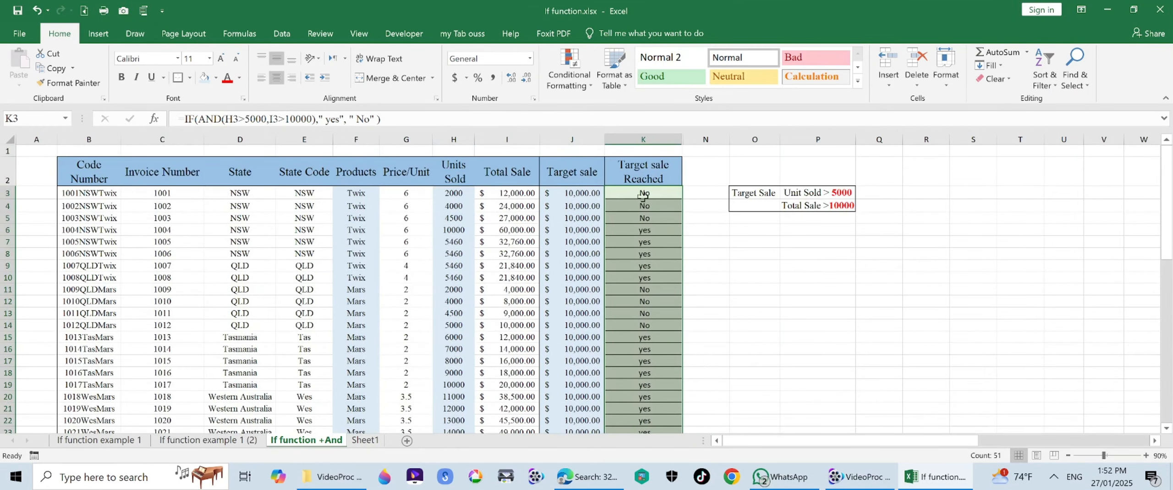
pyautogui.moveTo(685, 194); pyautogui.dragTo(434, 192)
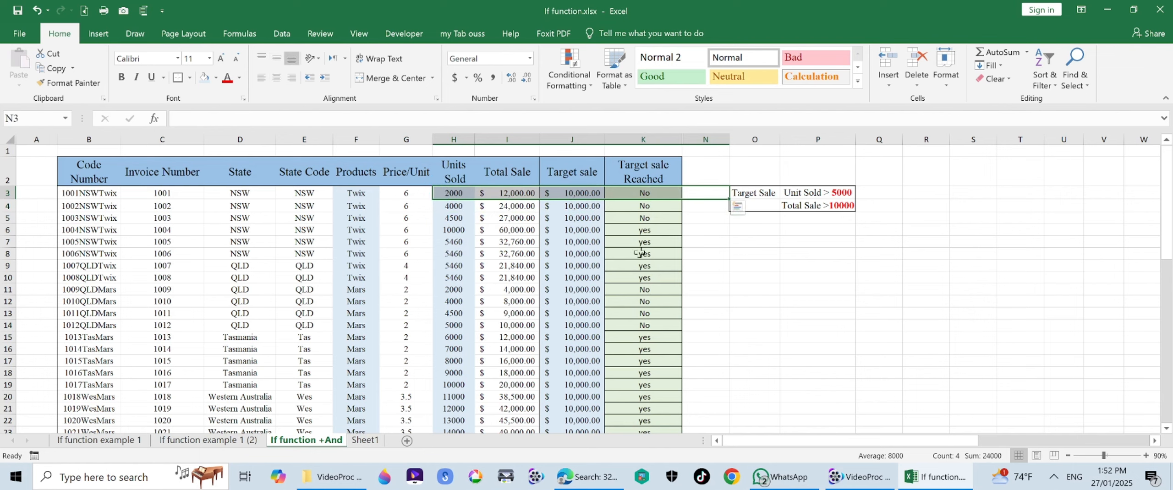
pyautogui.moveTo(682, 238); pyautogui.dragTo(443, 244)
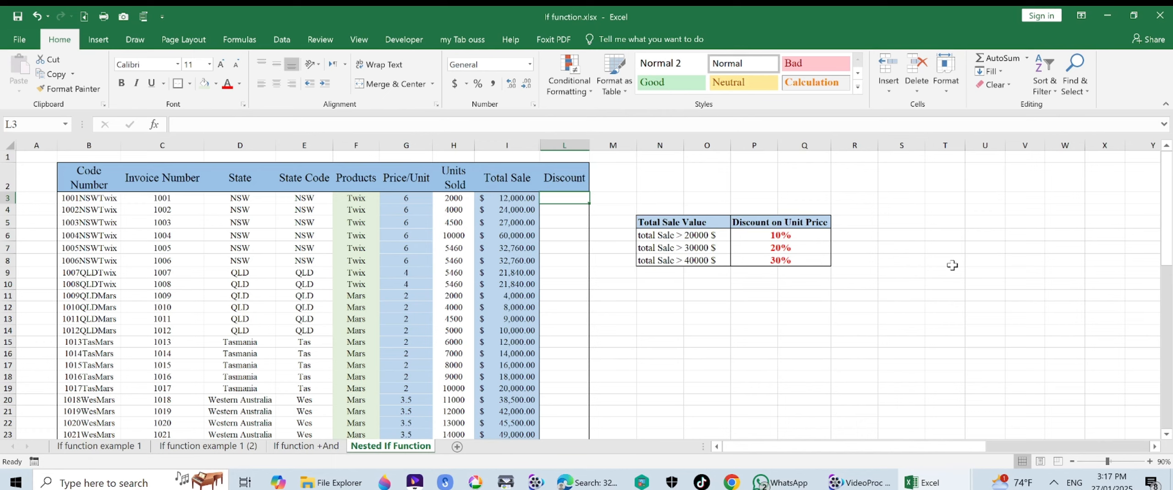
# - Review the Total Sale Value thresholds and their matching discounts on unit price in the criteria table on the Nested If Function sheet
pyautogui.click(705, 294)
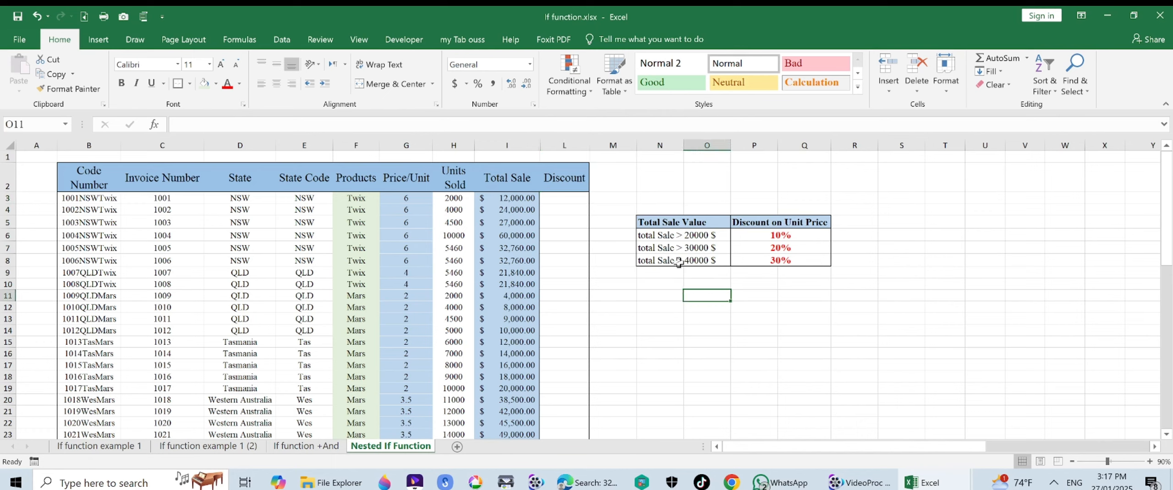
pyautogui.click(647, 238)
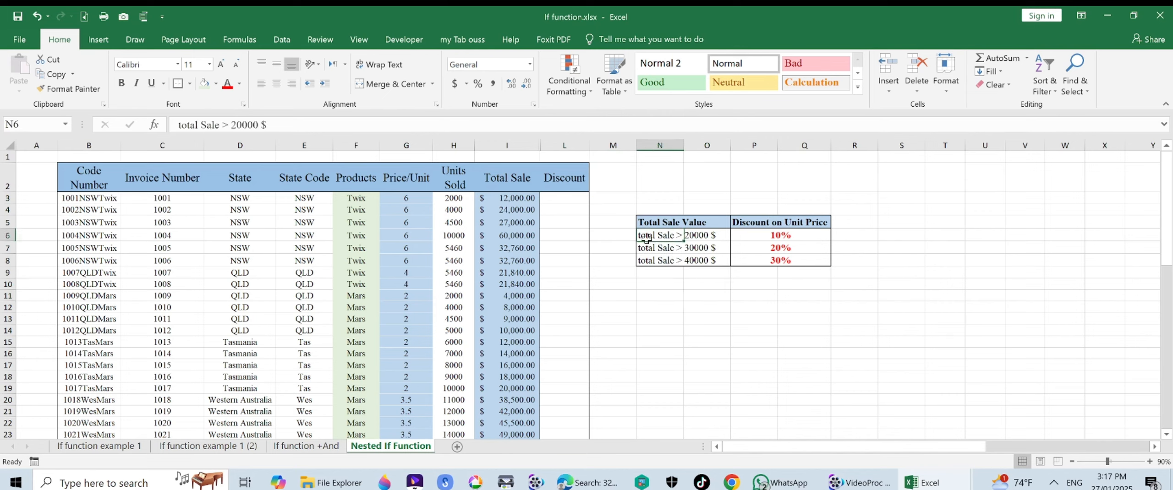
pyautogui.click(824, 237)
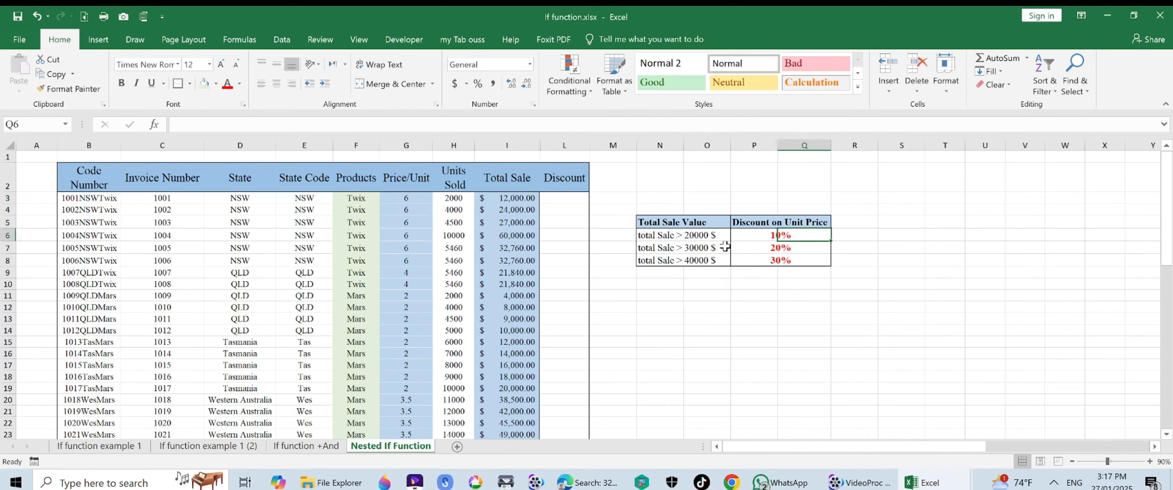
pyautogui.click(819, 248)
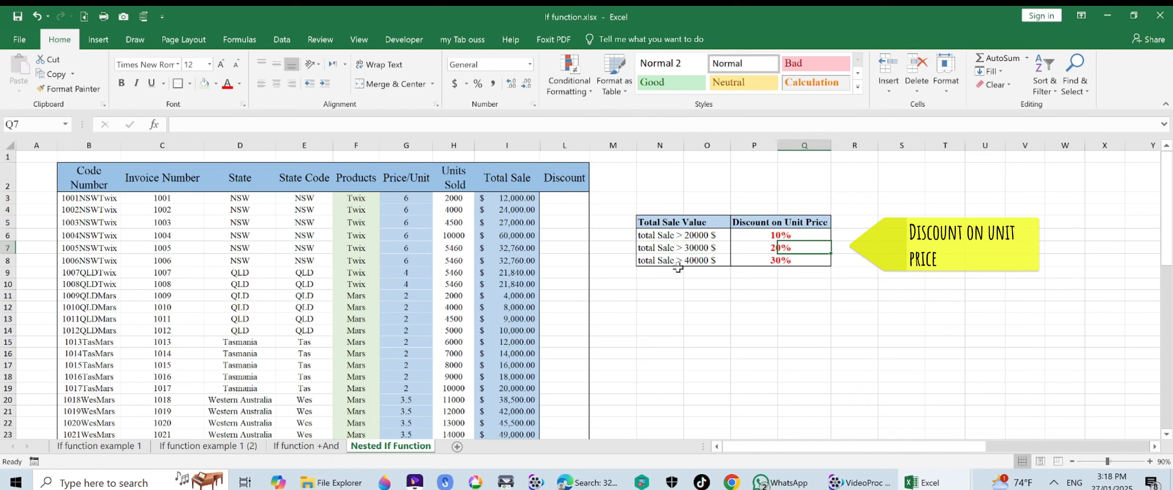
pyautogui.click(701, 262)
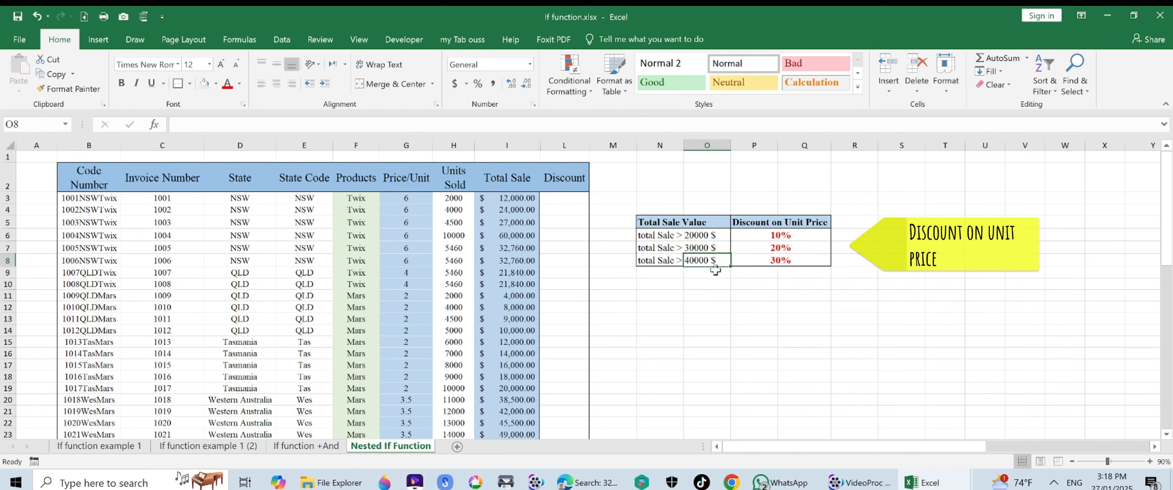
pyautogui.click(821, 262)
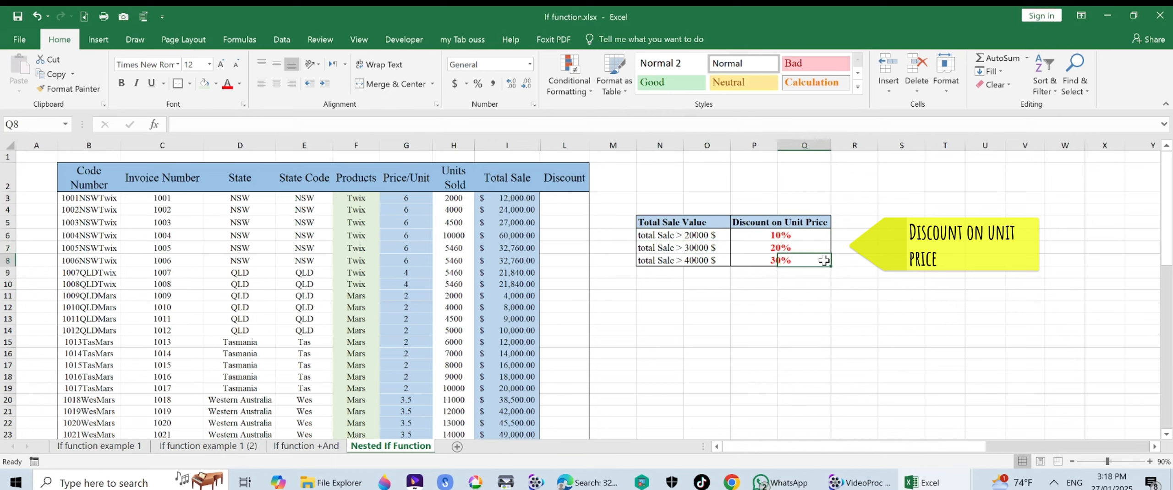
pyautogui.click(766, 282)
# - Begin an IF formula in L3 that tests I3>20000 and returns 0.9*G3 if true
pyautogui.click(558, 200)
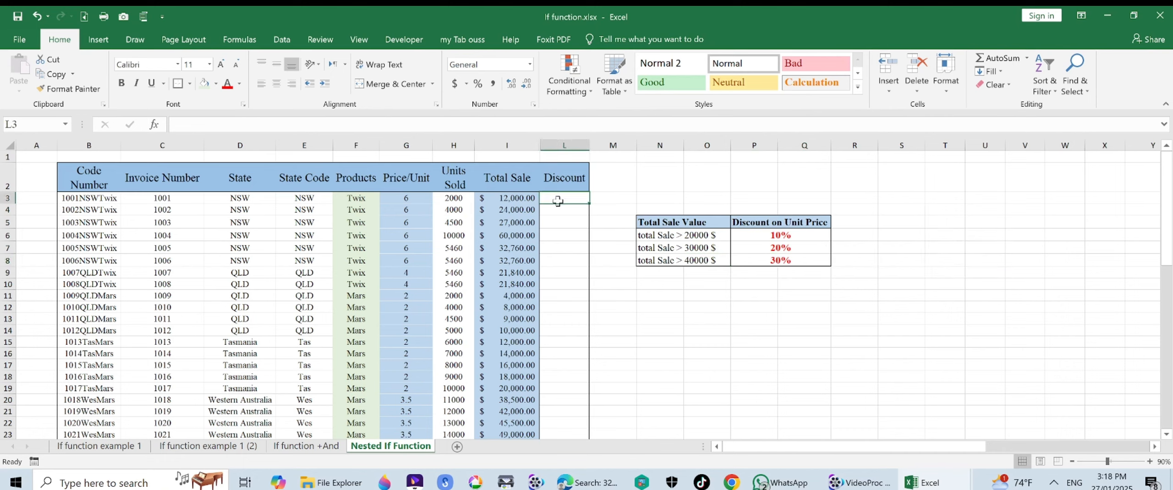
pyautogui.write('=')
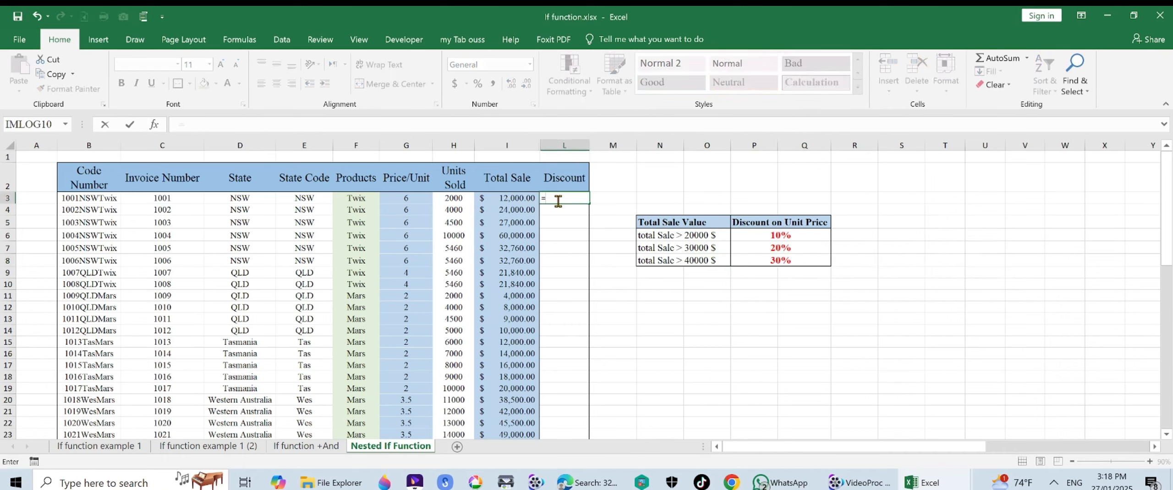
pyautogui.write('if')
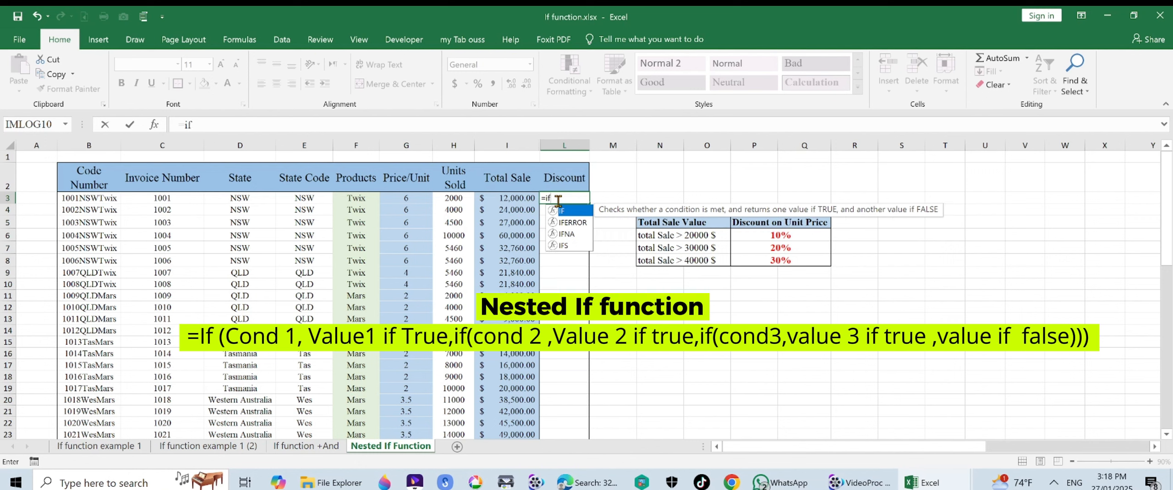
pyautogui.write('(')
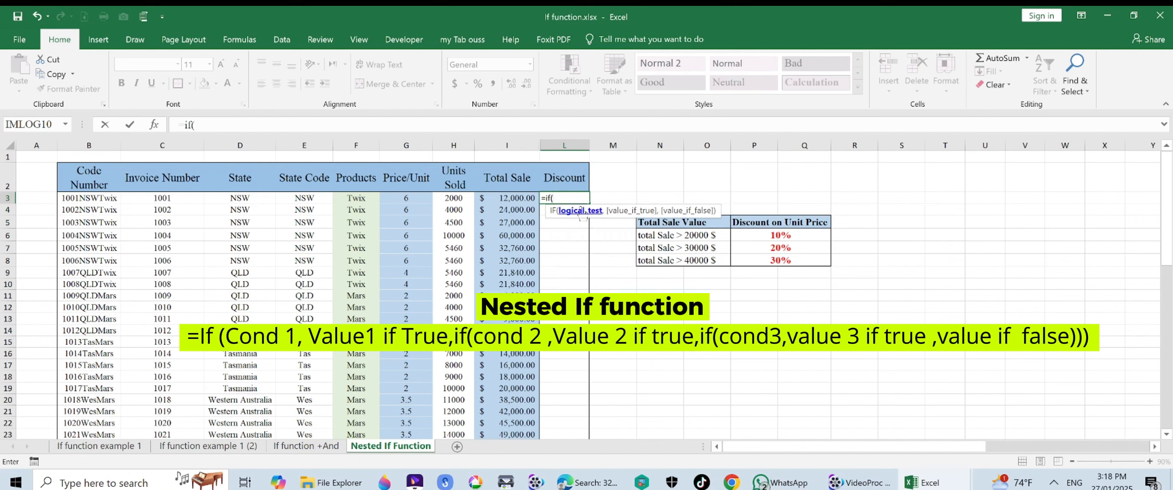
pyautogui.click(514, 199)
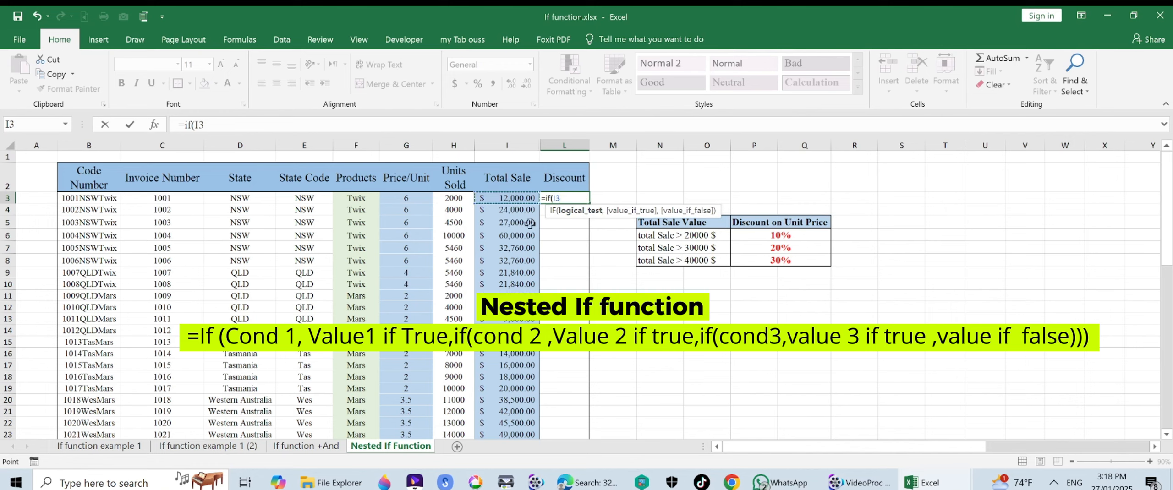
pyautogui.write('>20000')
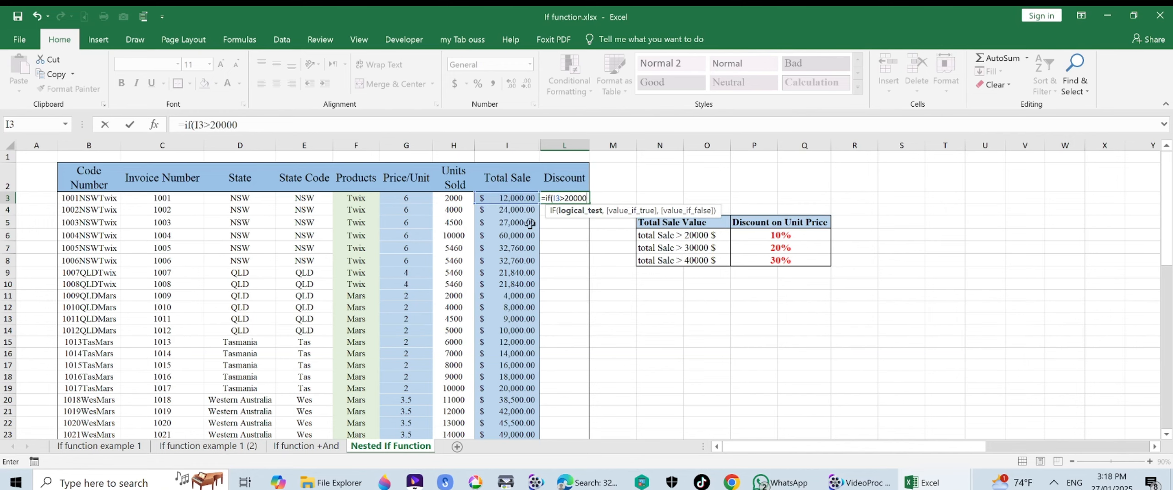
pyautogui.write(',')
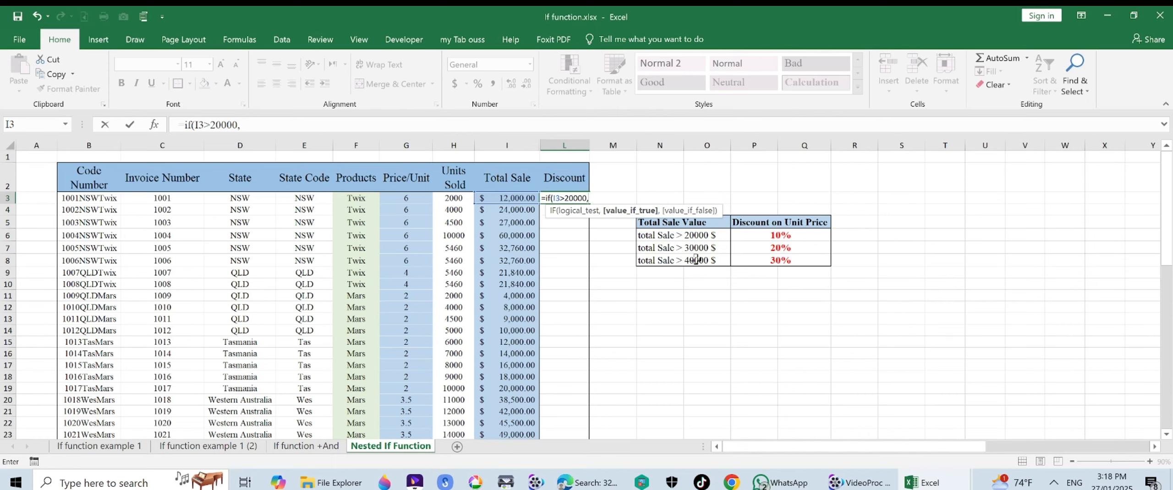
pyautogui.write('0.9*')
pyautogui.click(409, 200)
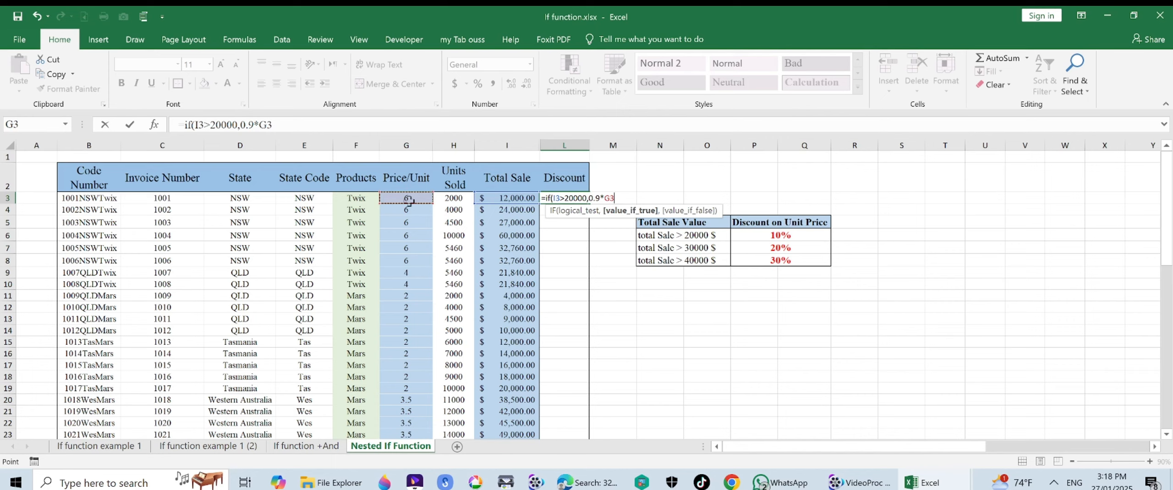
# - Nest a second IF in the L3 formula that tests I3>30000 and returns 0.8*G3 if true
pyautogui.write(',')
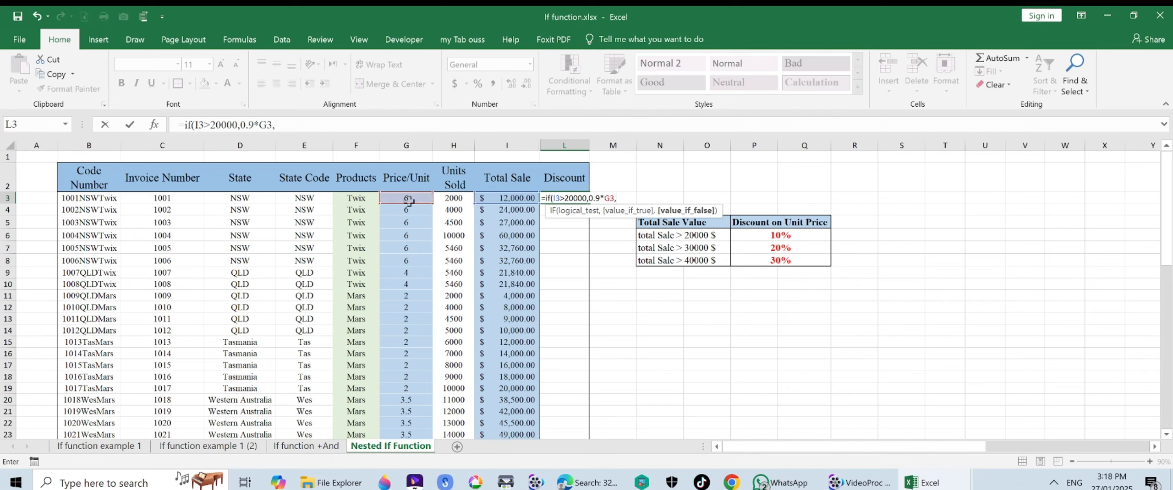
pyautogui.write('If')
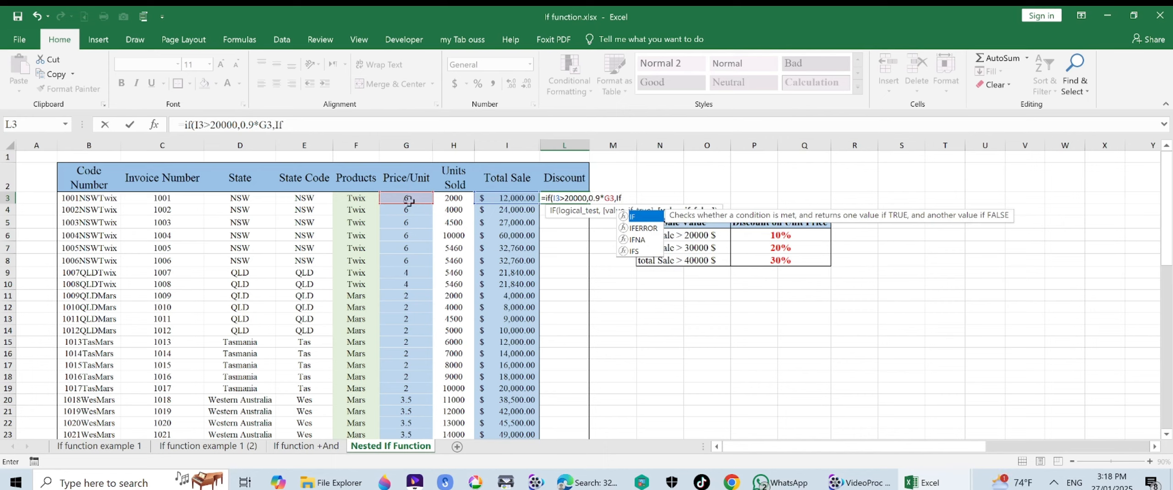
pyautogui.write('(')
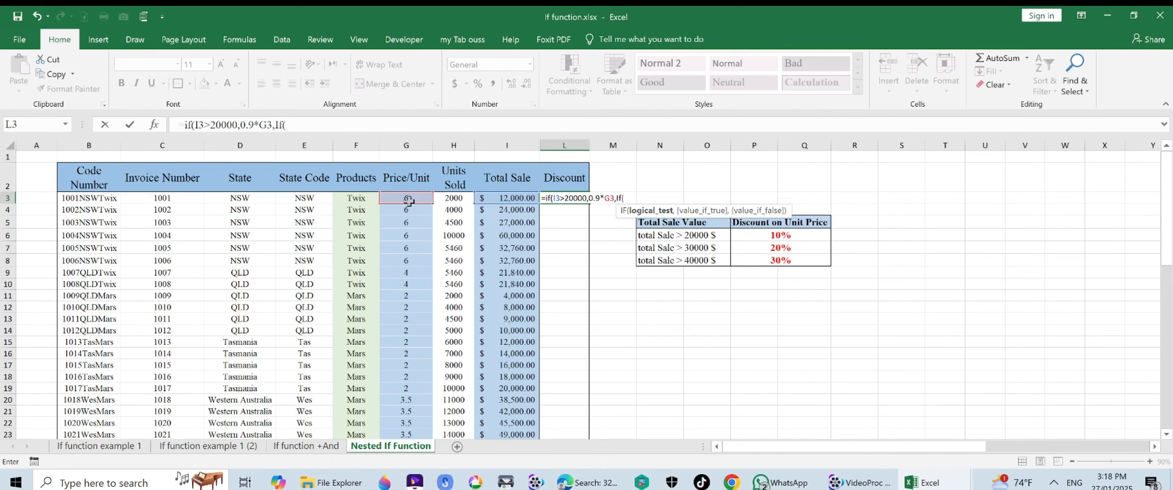
pyautogui.click(521, 199)
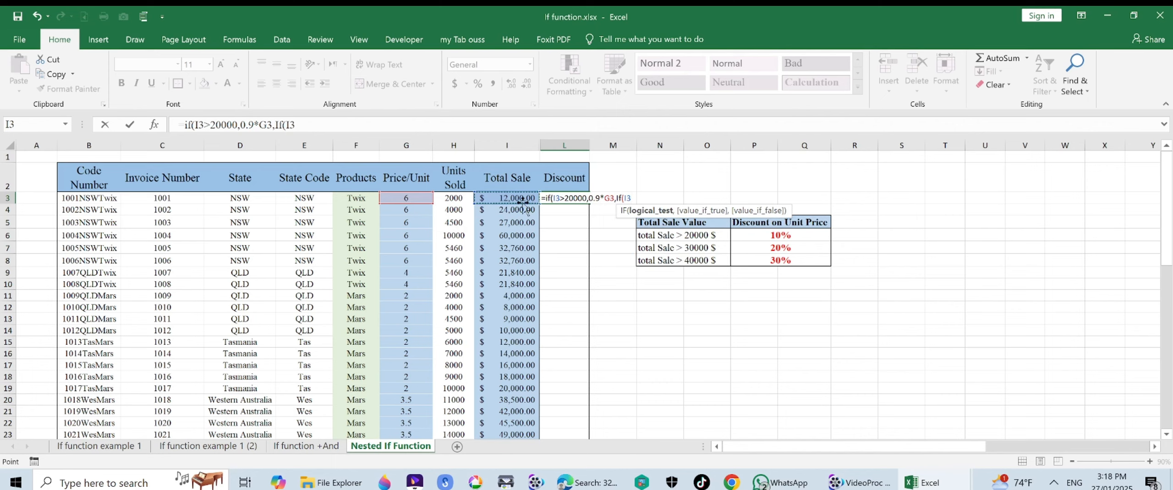
pyautogui.write('>30000')
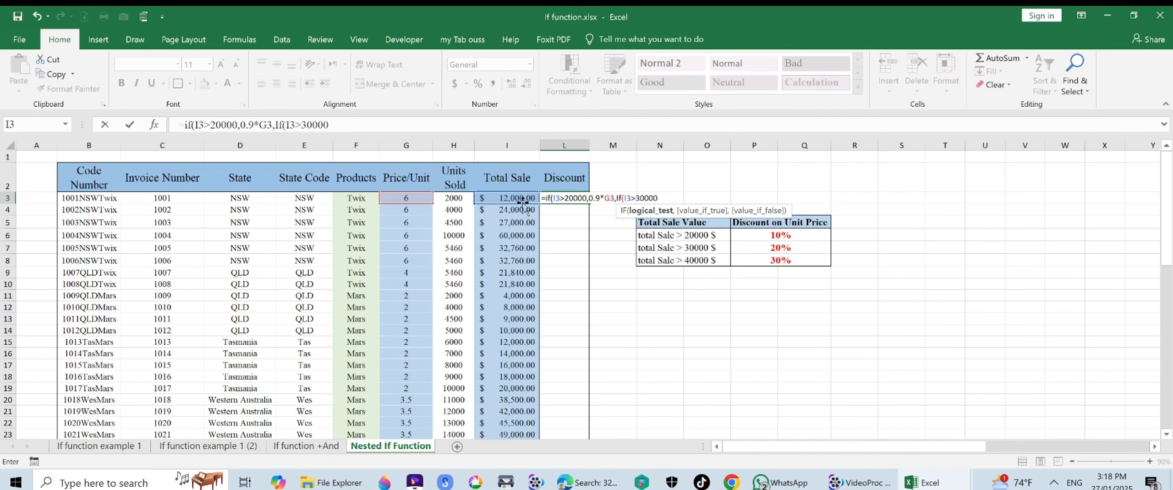
pyautogui.write(',')
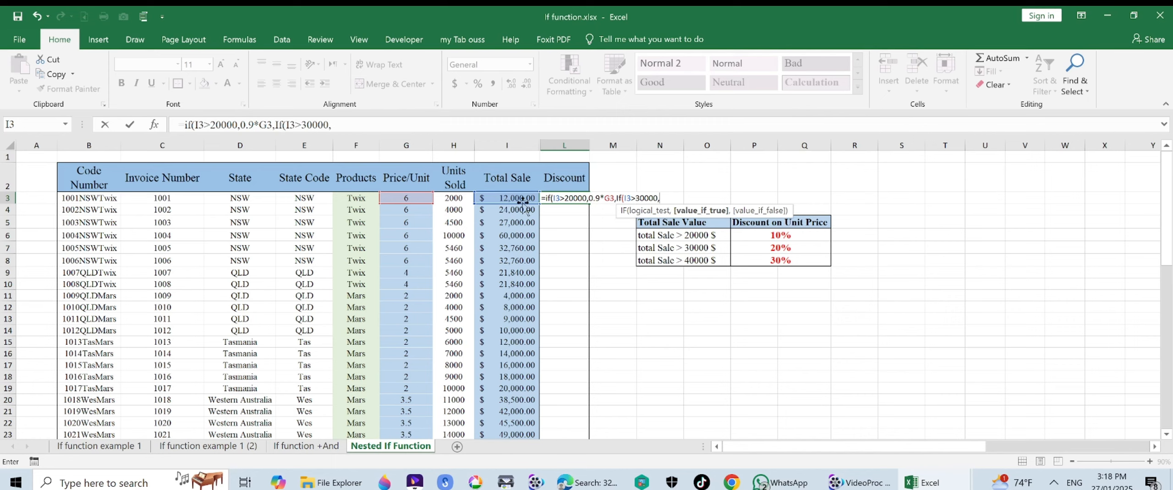
pyautogui.write('0.8*')
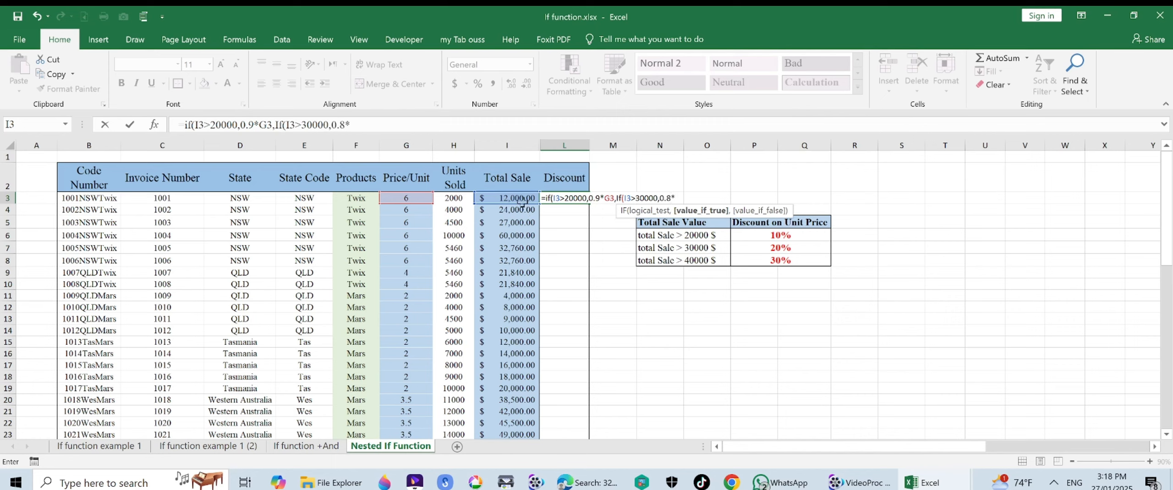
pyautogui.click(406, 199)
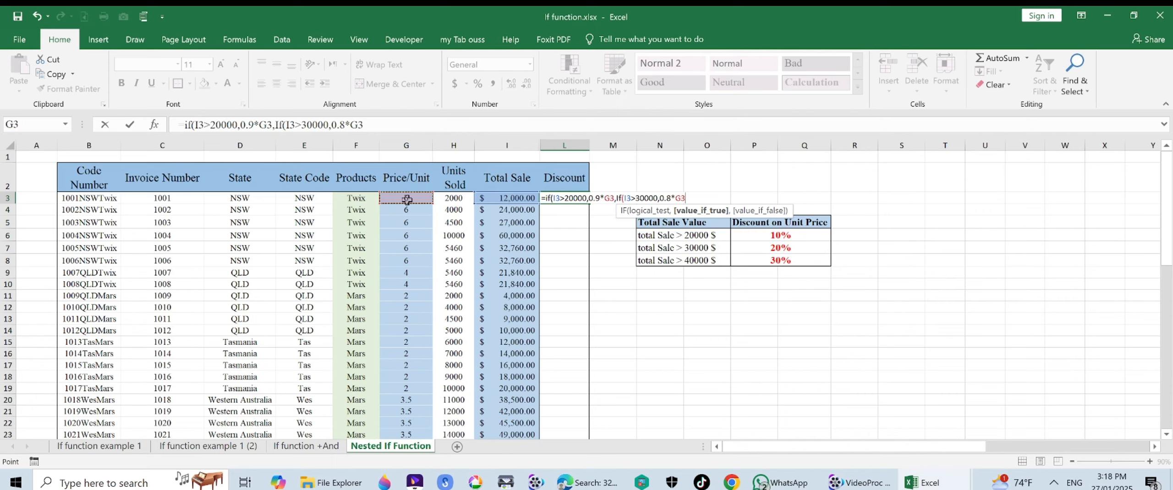
# - Nest a third IF in the L3 formula that tests I3>40000 and returns 0.7*G3 if true
pyautogui.write(',')
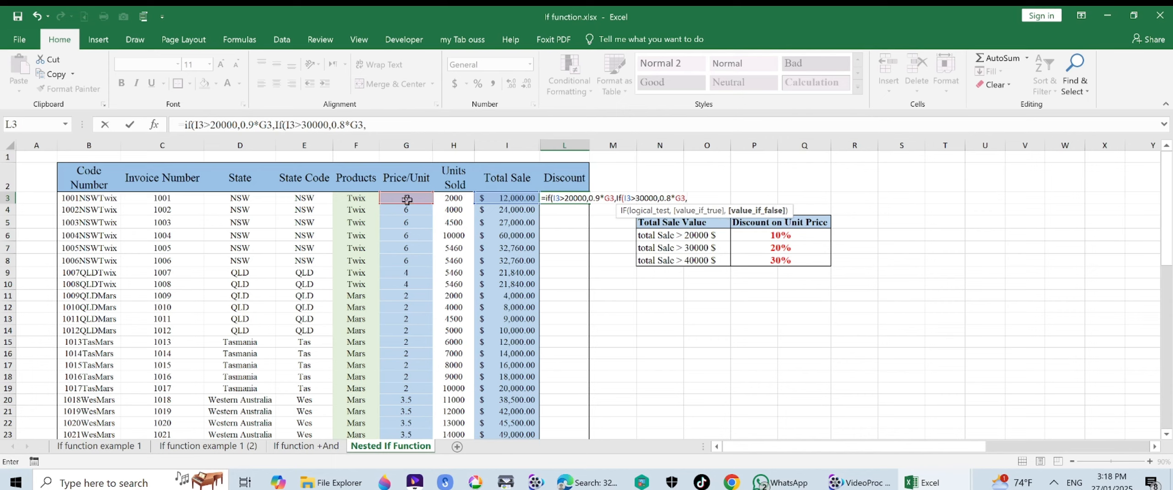
pyautogui.write('I')
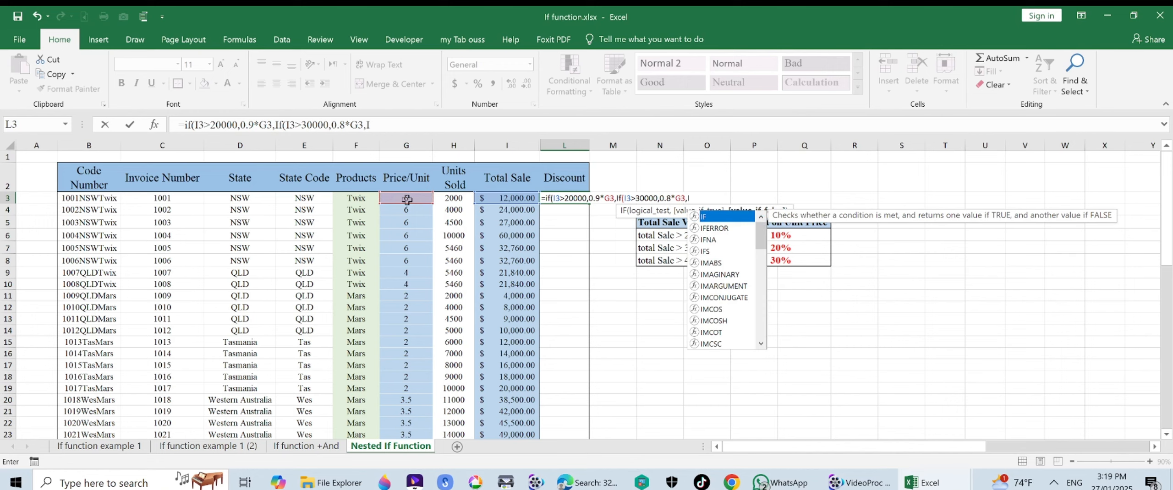
pyautogui.write('f(')
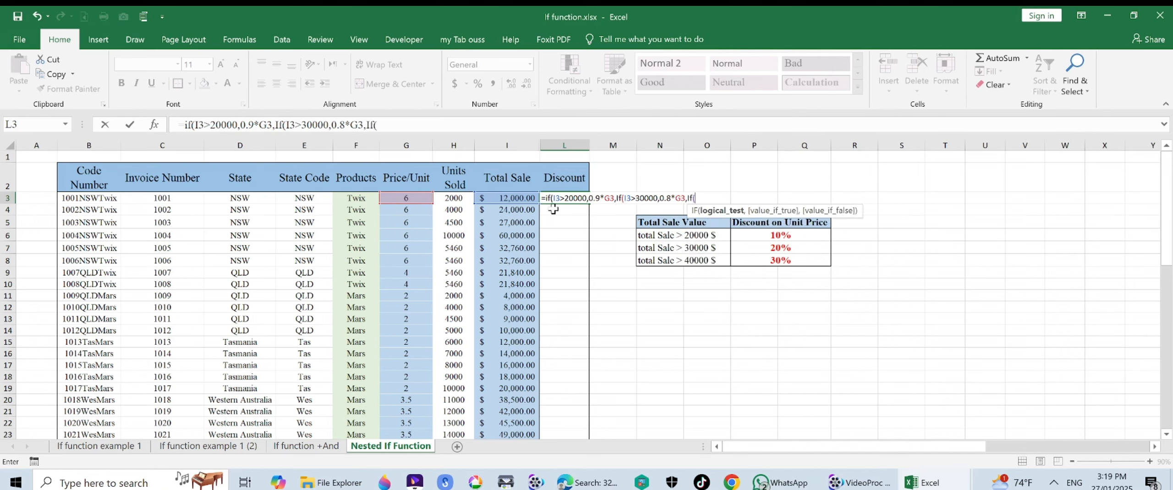
pyautogui.click(512, 197)
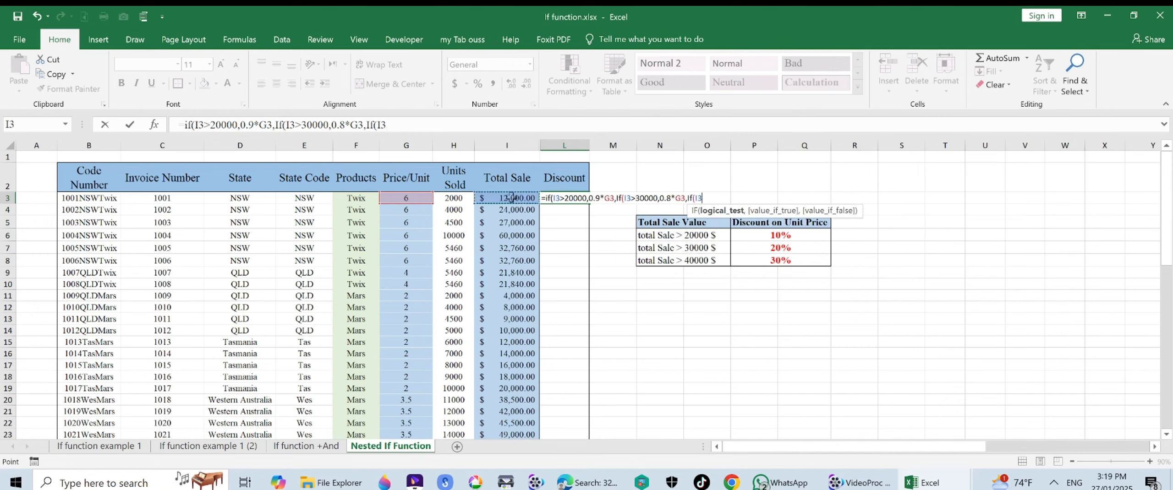
pyautogui.write('>40000')
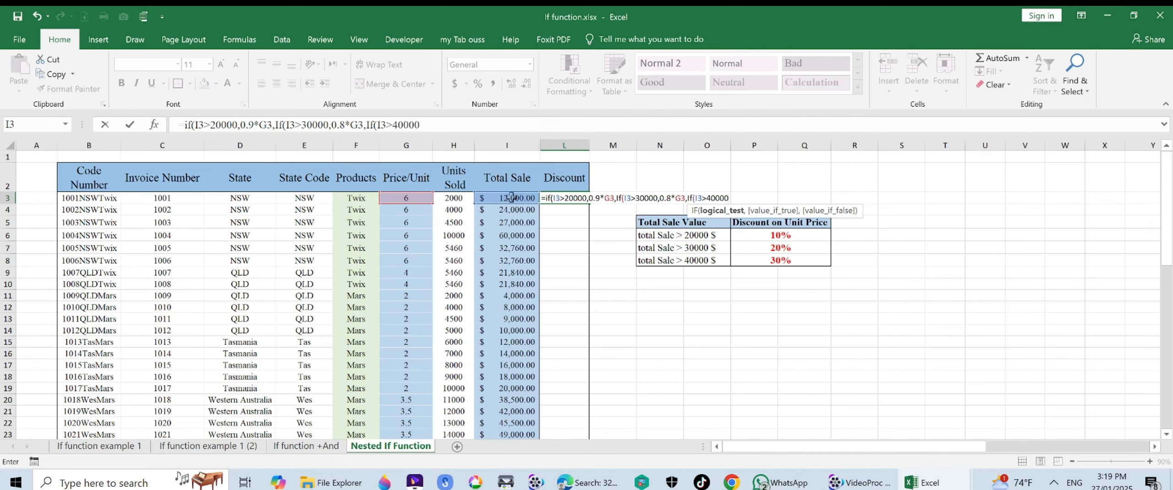
pyautogui.write(',')
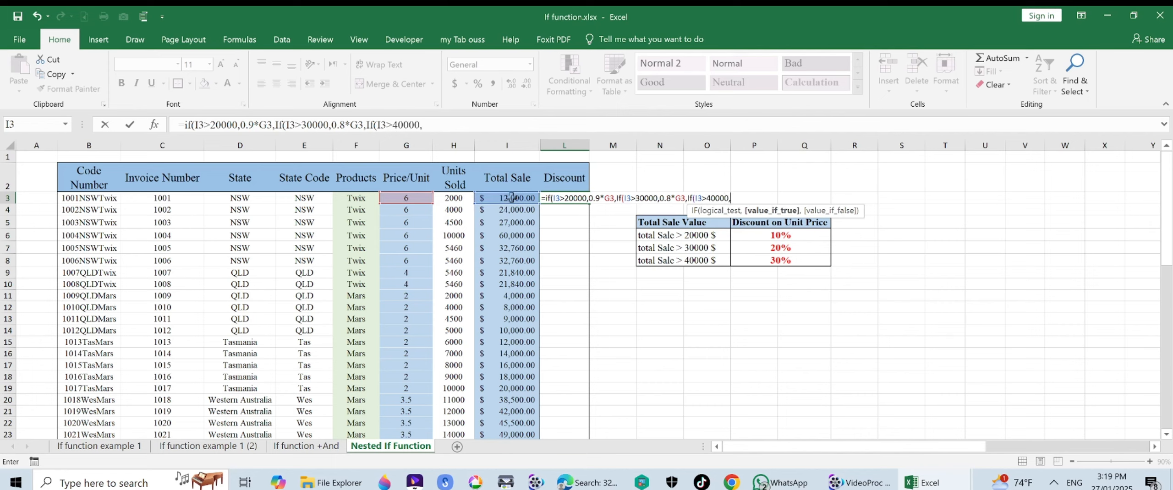
pyautogui.write('0.7*')
pyautogui.click(413, 198)
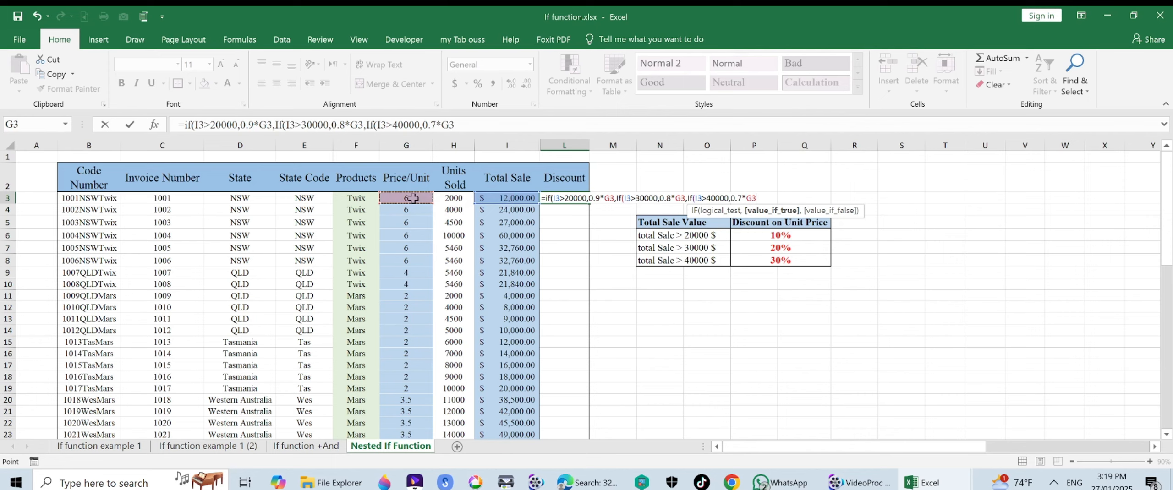
# - Complete the nested L3 formula with "No discount" as the final value if false, closing all three IF functions
pyautogui.write(',')
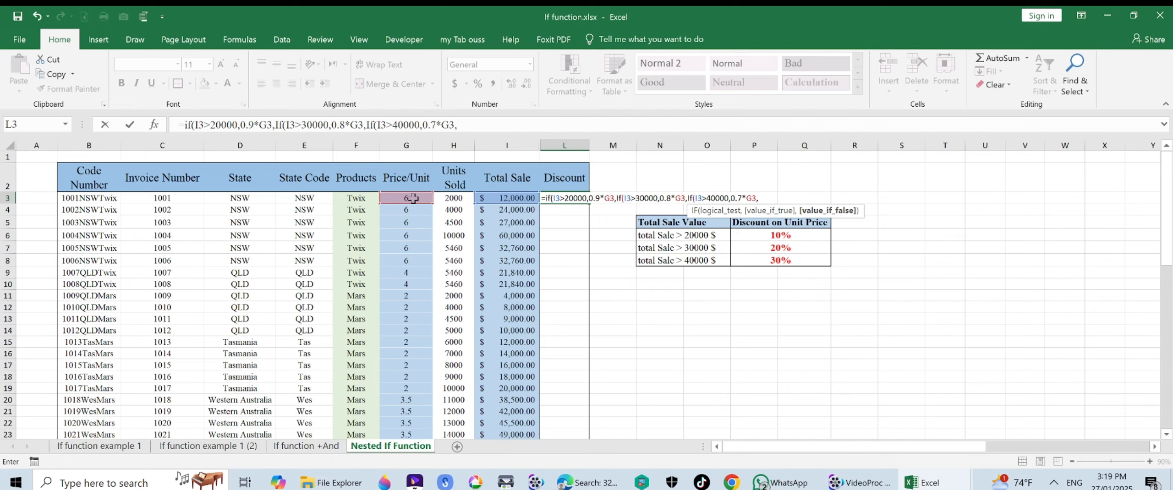
pyautogui.write('"No discount')
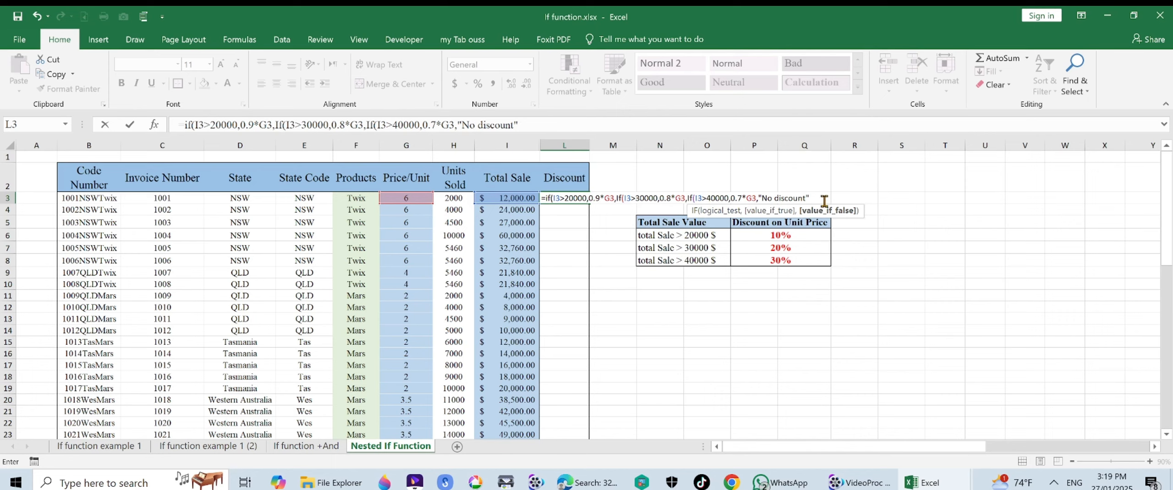
pyautogui.write('))')
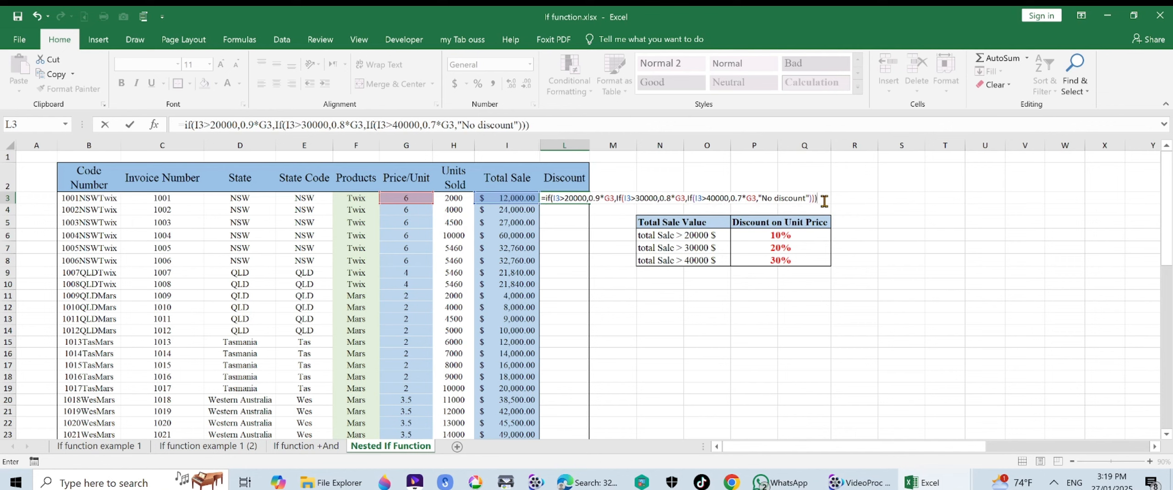
pyautogui.press('Return')
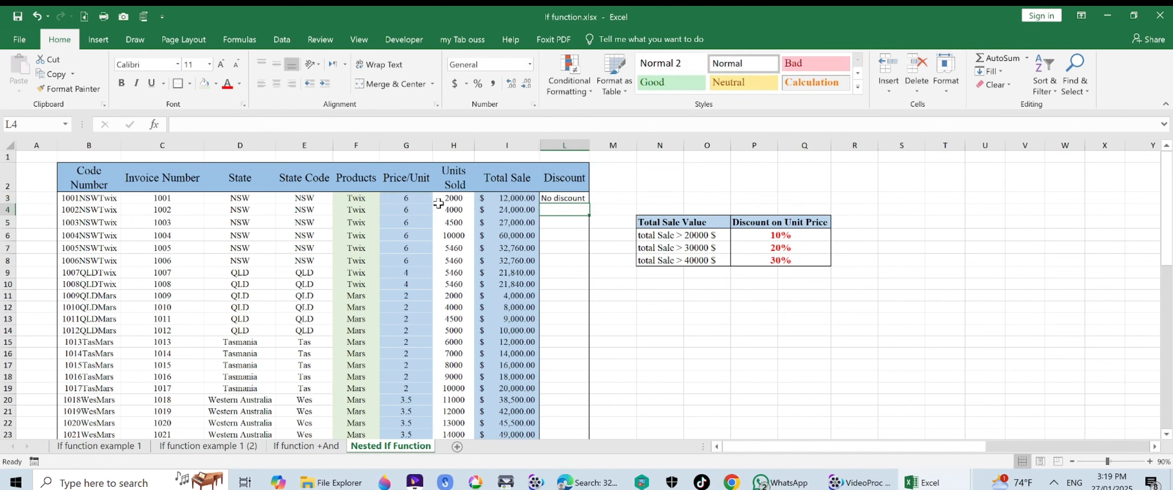
# - Copy the L3 formula down the Discount column to the end of the table and check results against Total Sale
pyautogui.click(575, 199)
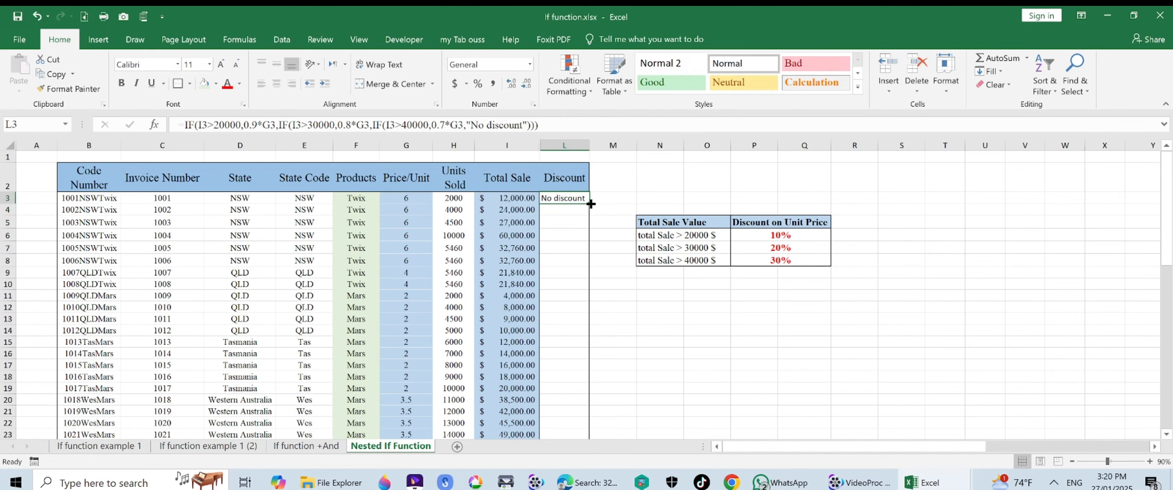
pyautogui.moveTo(590, 203); pyautogui.dragTo(582, 382)
pyautogui.click(629, 360)
pyautogui.scroll(11, 614, 374)
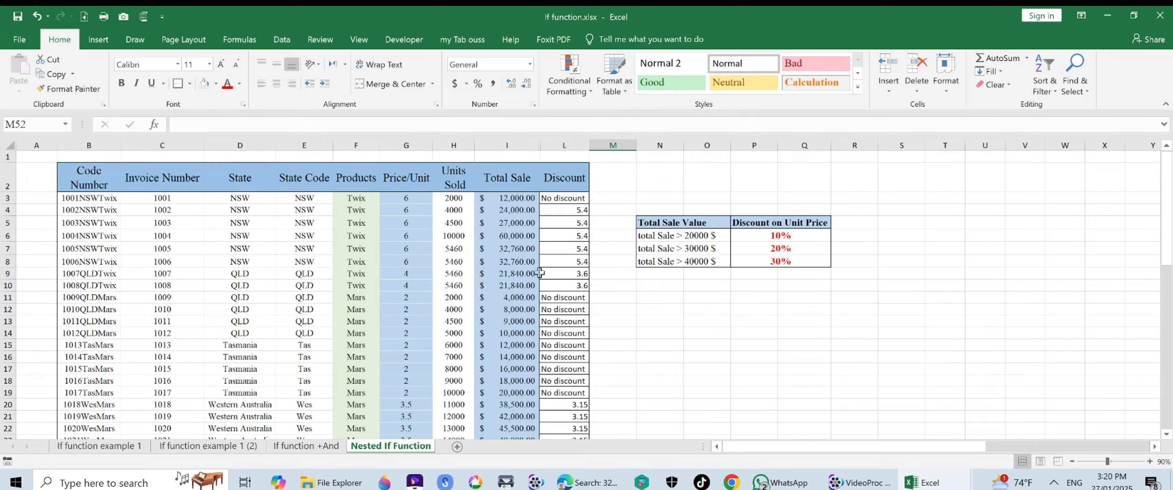
pyautogui.scroll(-6, 564, 209)
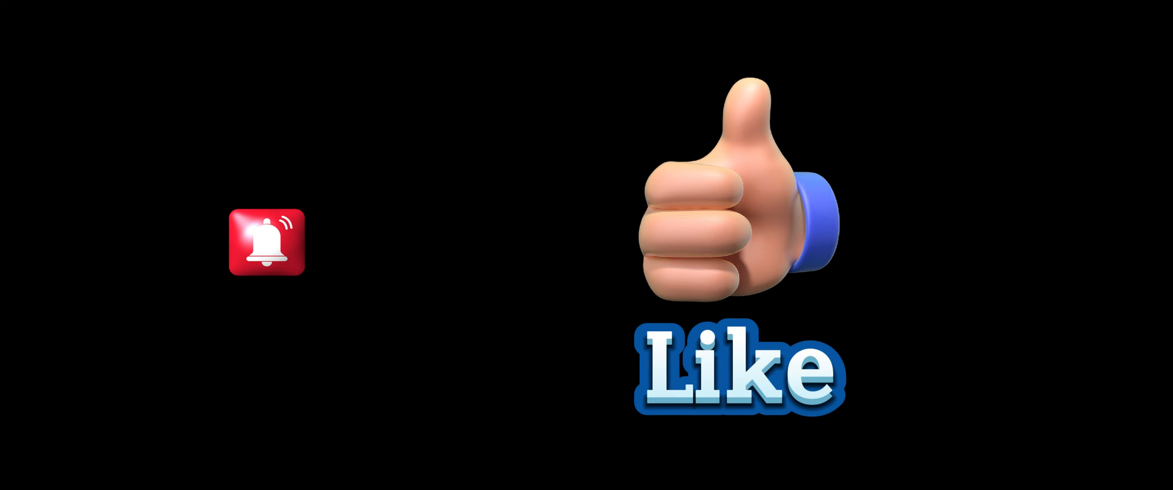